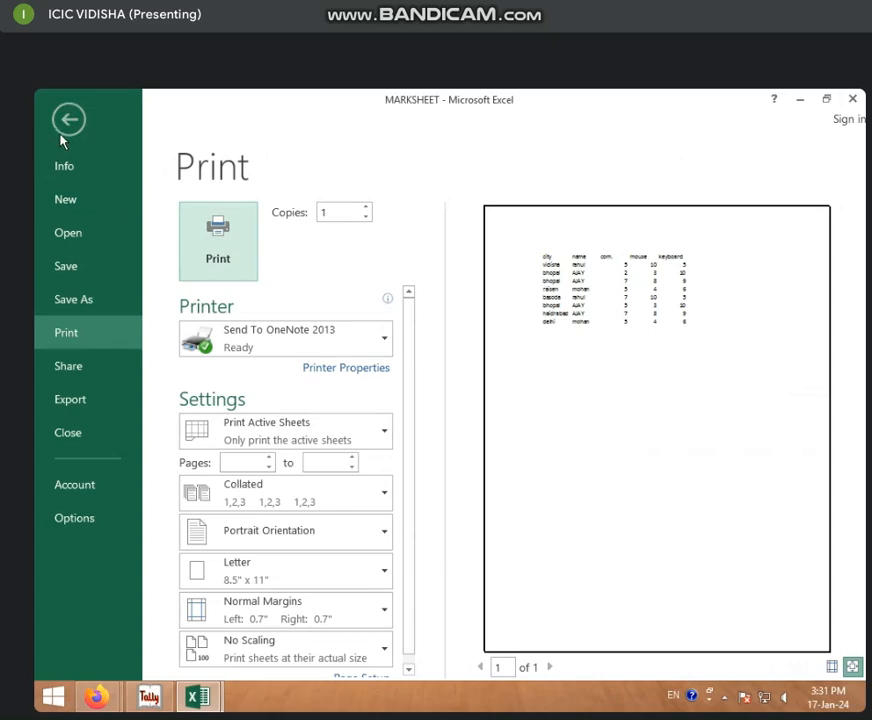
pyautogui.click(64, 128)
pyautogui.moveTo(121, 318); pyautogui.dragTo(357, 445)
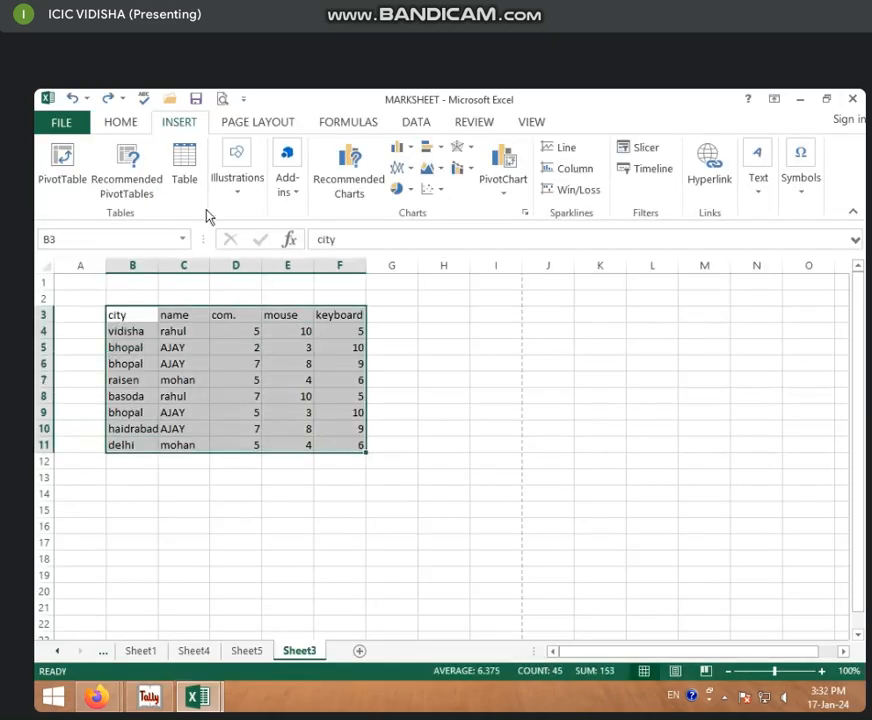
pyautogui.click(185, 183)
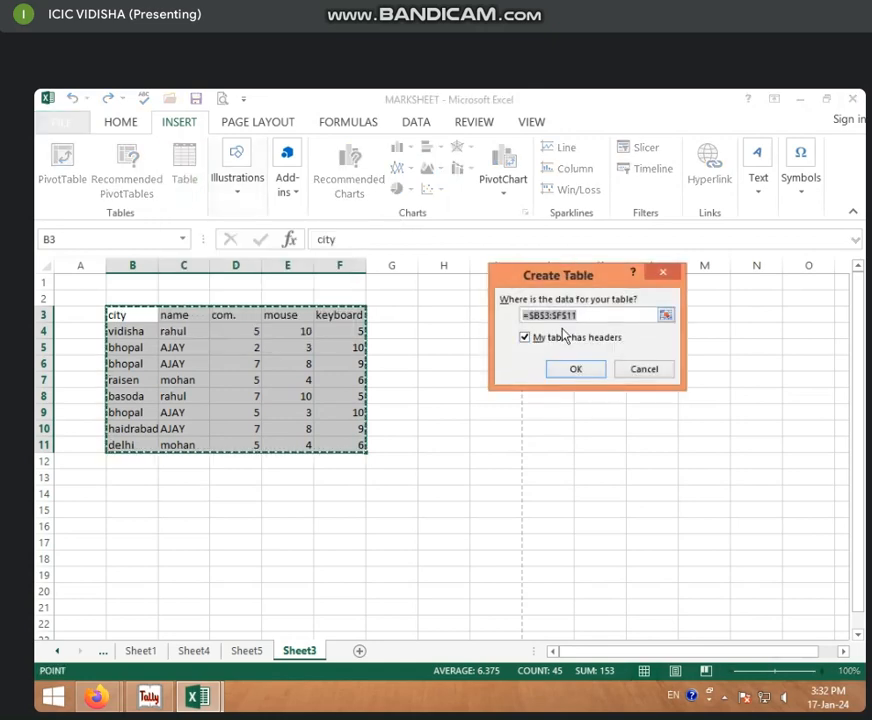
pyautogui.click(642, 370)
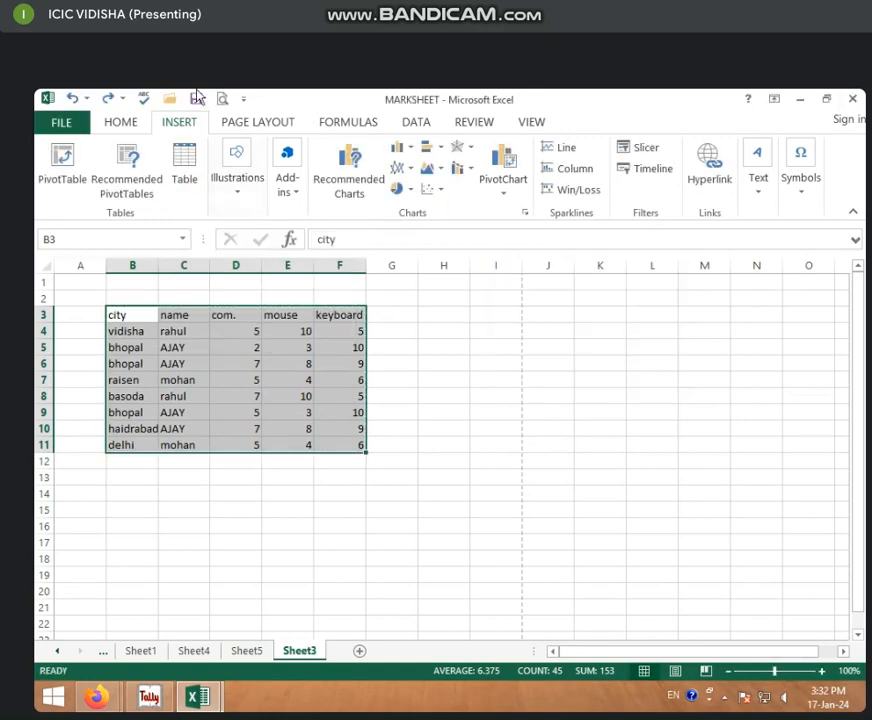
pyautogui.click(196, 170)
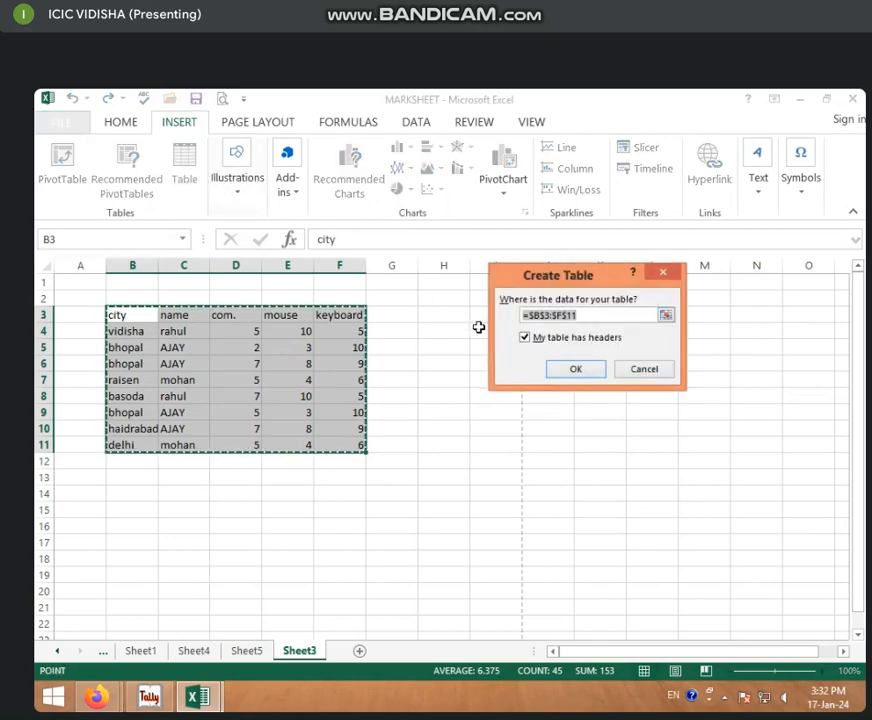
pyautogui.click(640, 370)
# Create a table with headers from the range B3:F11 on Sheet3 and undo it
pyautogui.click(300, 347)
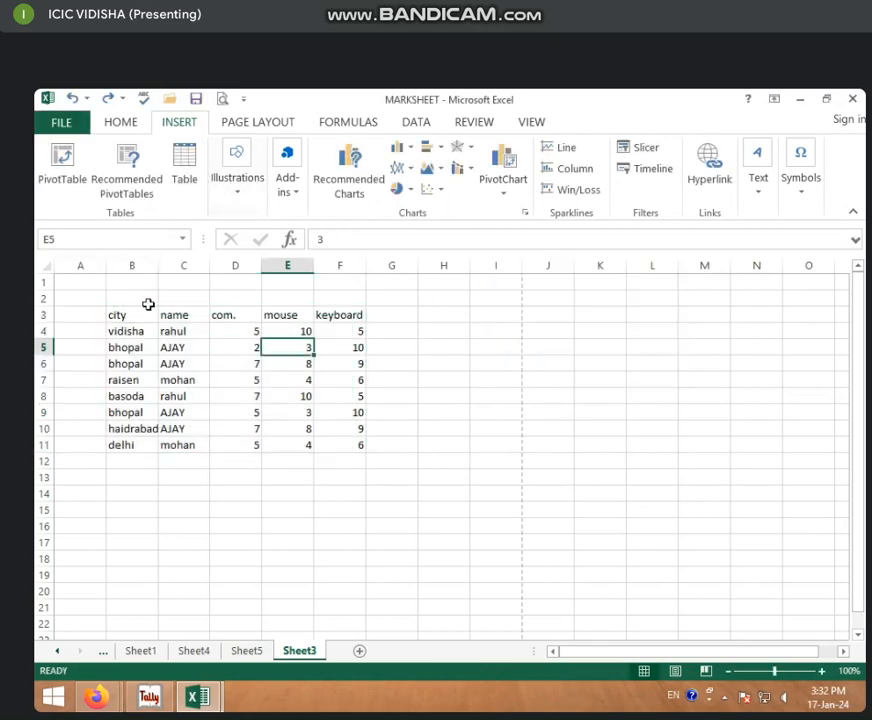
pyautogui.click(185, 172)
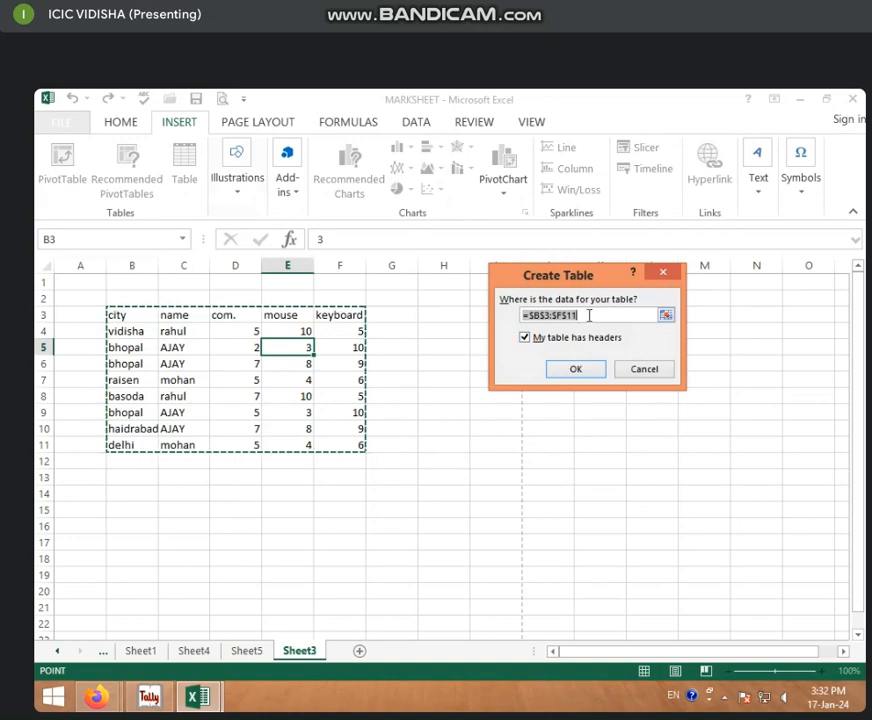
pyautogui.moveTo(117, 314); pyautogui.dragTo(348, 412)
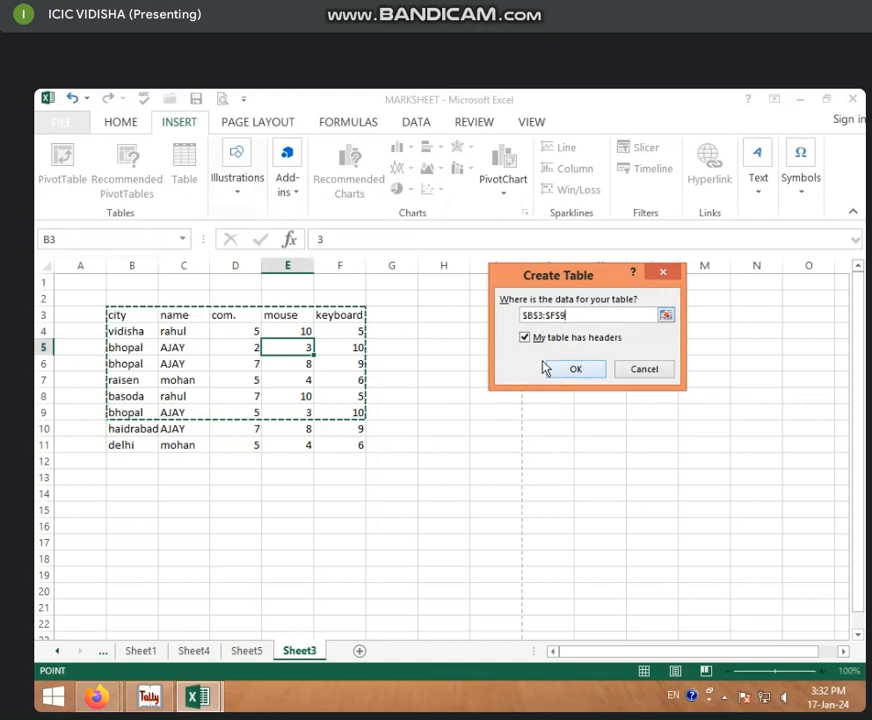
pyautogui.moveTo(130, 316); pyautogui.dragTo(356, 440)
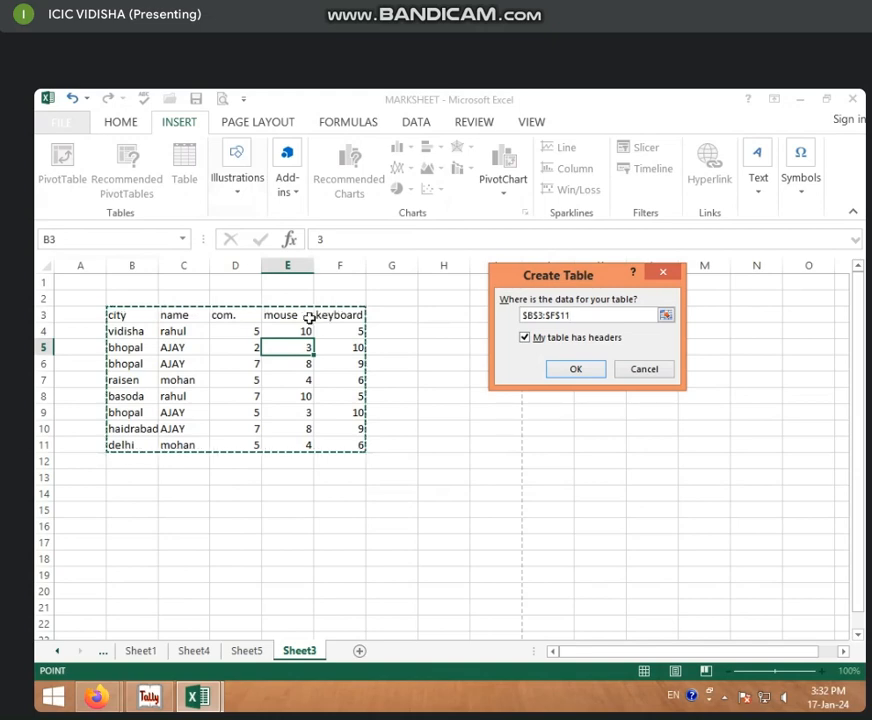
pyautogui.click(566, 371)
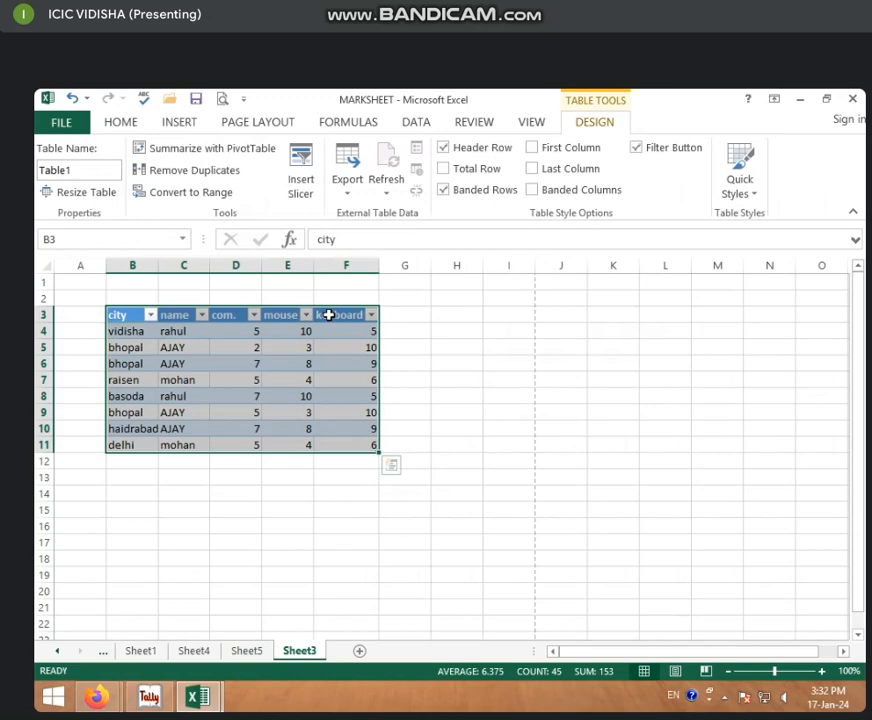
pyautogui.hotkey('ctrl', 'z')
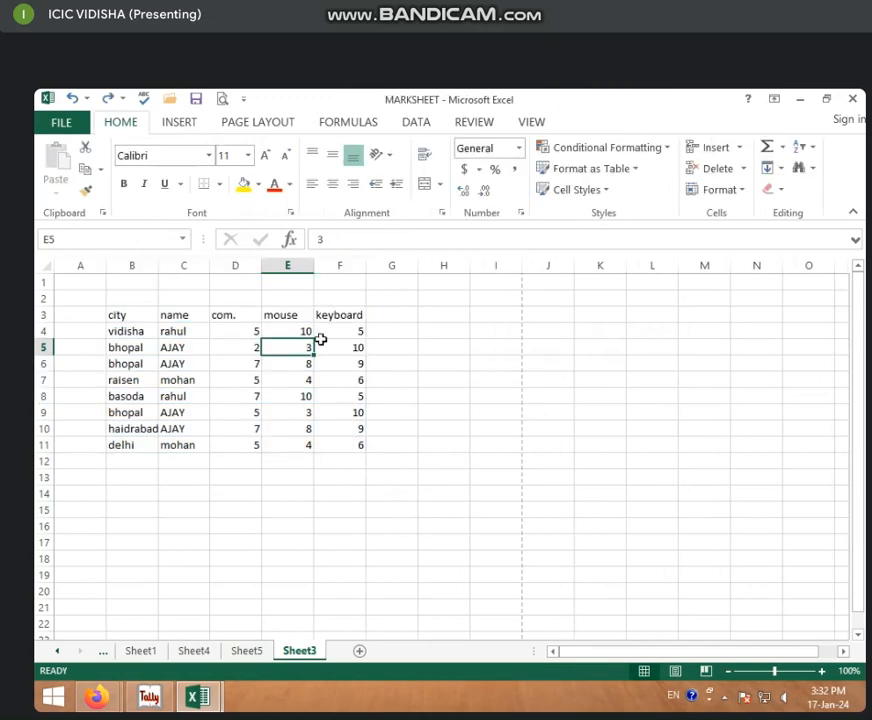
pyautogui.click(181, 122)
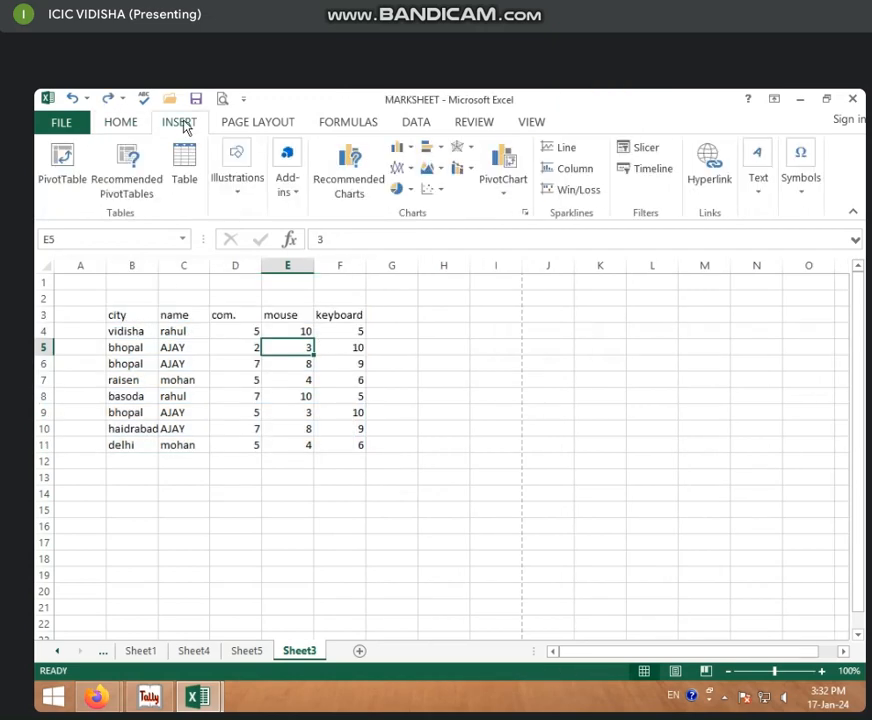
pyautogui.click(193, 178)
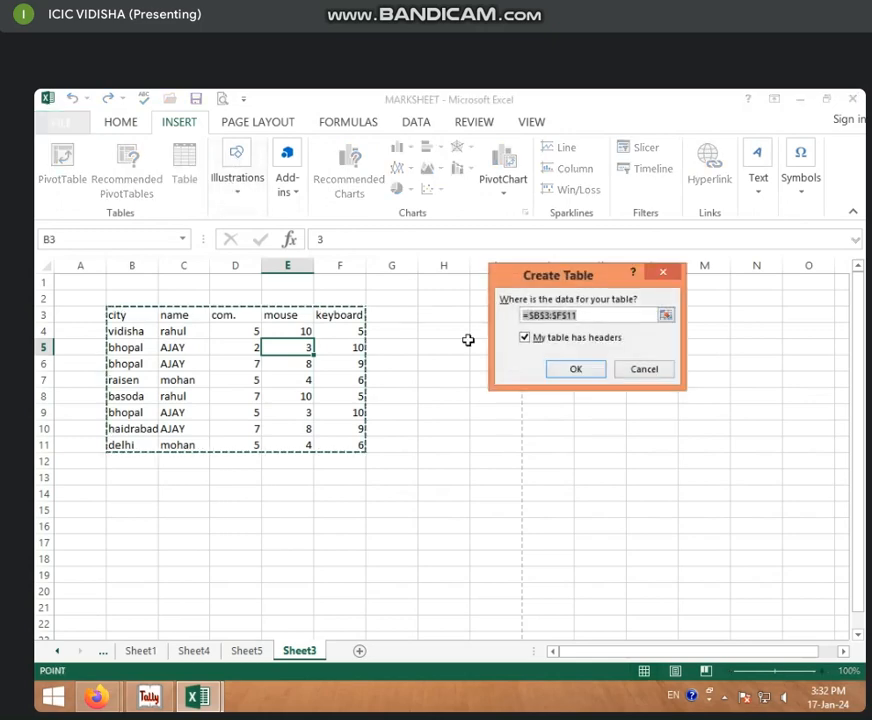
pyautogui.click(561, 339)
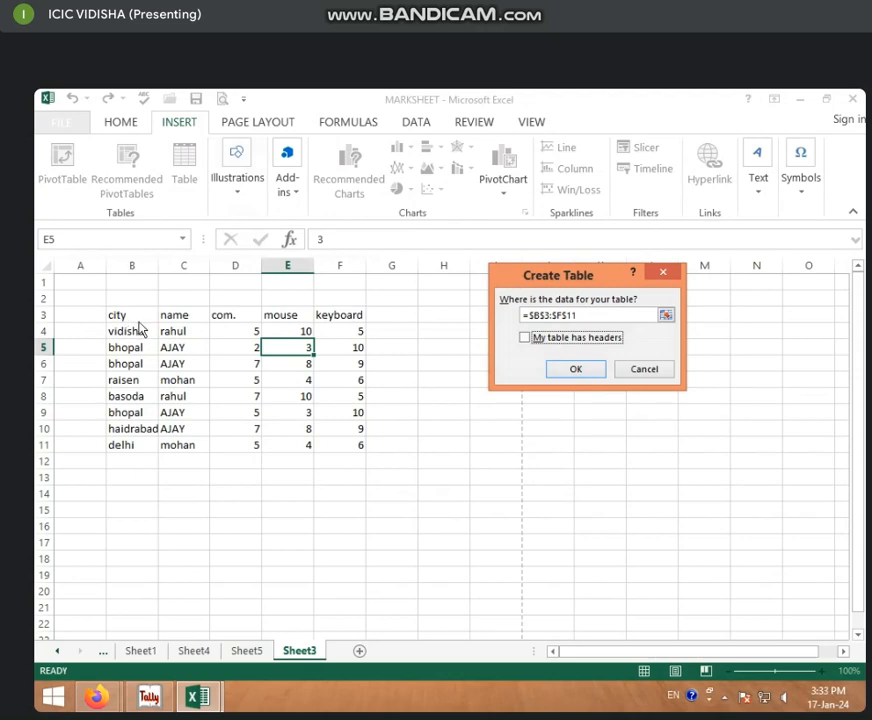
pyautogui.click(659, 373)
# Create a table without headers from the data rows B4:F11 and undo it
pyautogui.moveTo(143, 336); pyautogui.dragTo(367, 430)
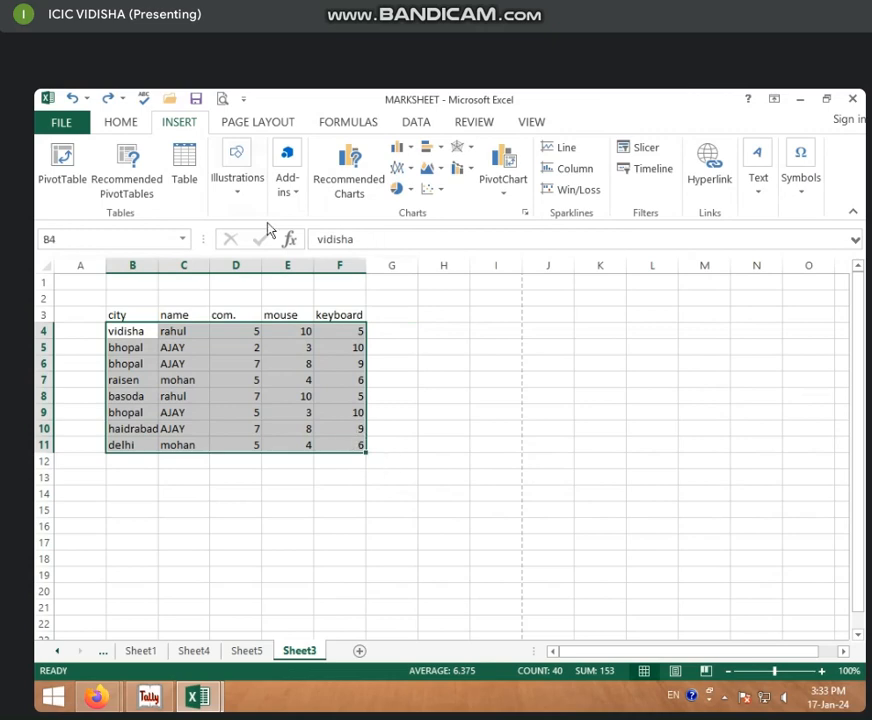
pyautogui.click(188, 183)
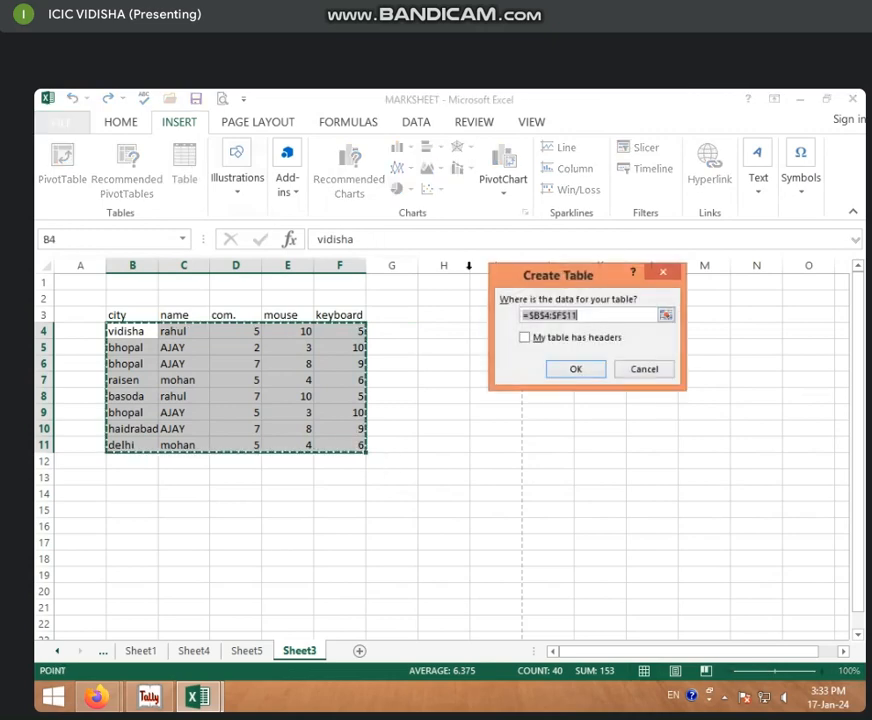
pyautogui.click(574, 370)
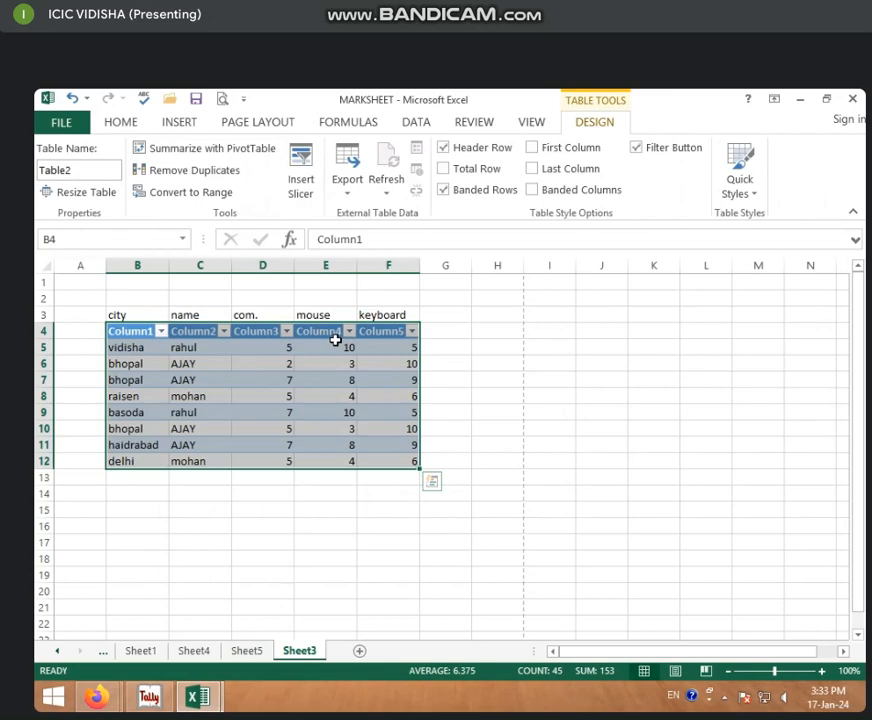
pyautogui.hotkey('ctrl', 'z')
# Convert the range B3:F11 into a table, using its first row as headers
pyautogui.moveTo(118, 318); pyautogui.dragTo(360, 447)
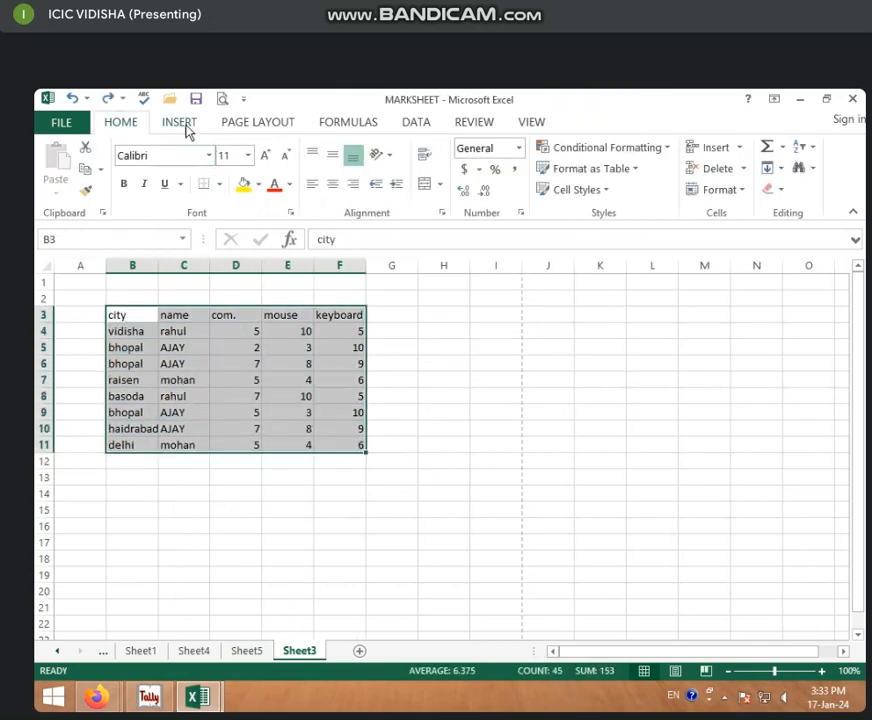
pyautogui.click(181, 124)
pyautogui.click(174, 178)
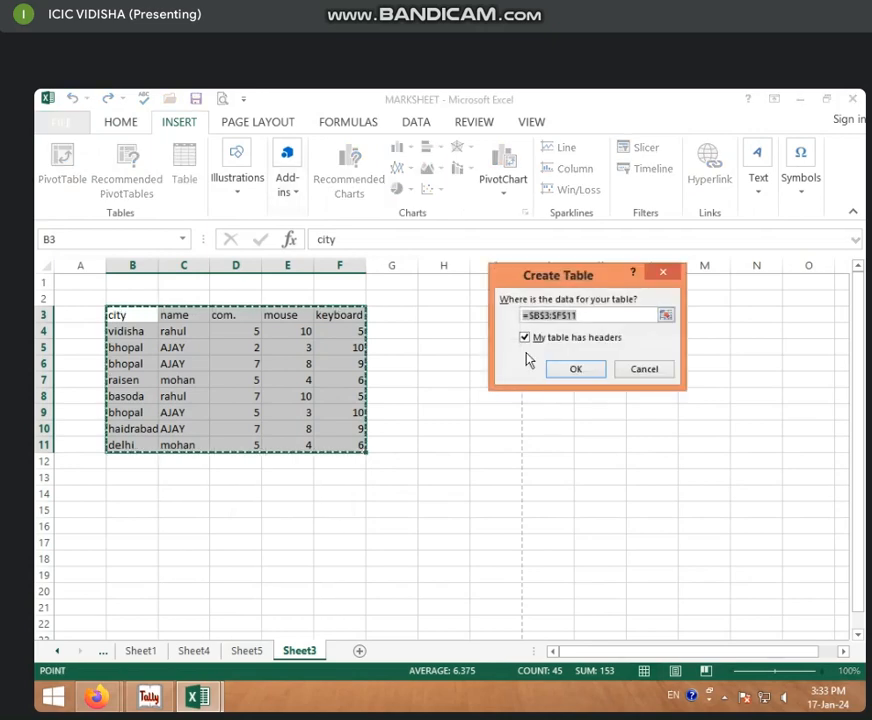
pyautogui.click(578, 370)
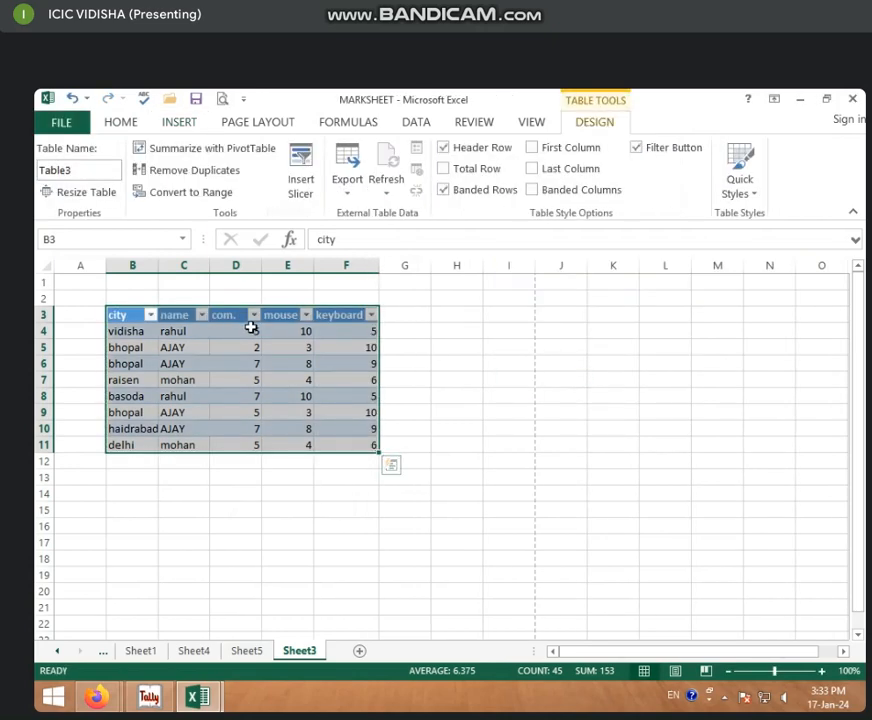
# Check the formatted table in the print preview and back on the worksheet
pyautogui.hotkey('ctrl', 'p')
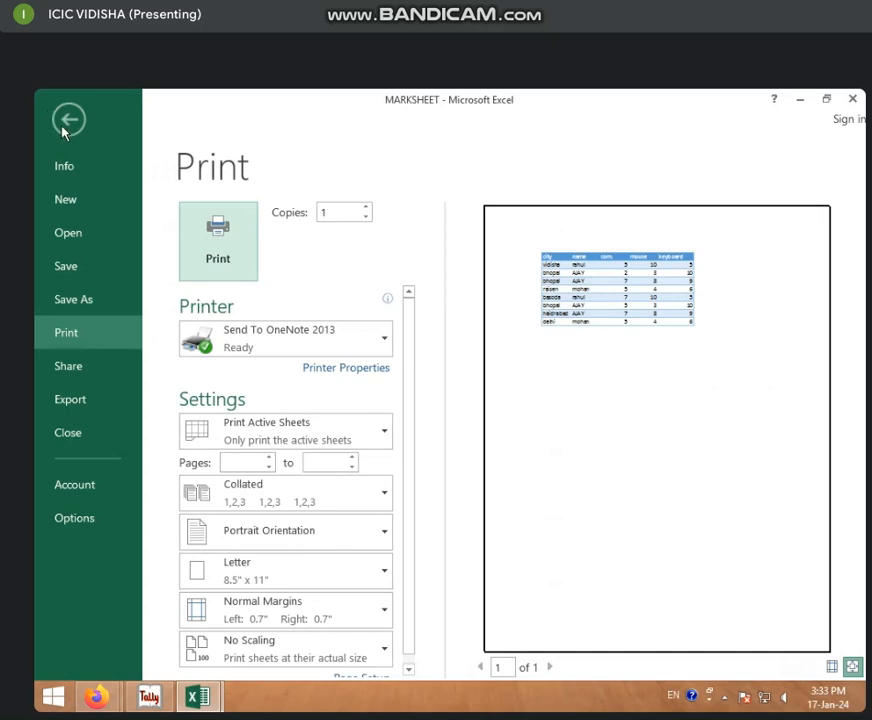
pyautogui.click(66, 124)
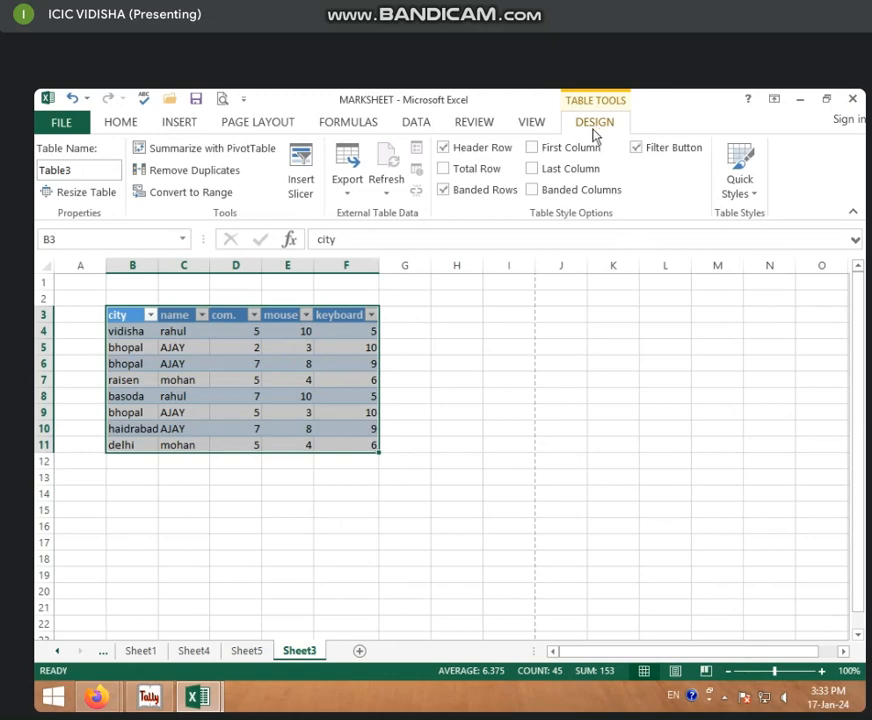
pyautogui.click(561, 330)
pyautogui.scroll(-4, 524, 409)
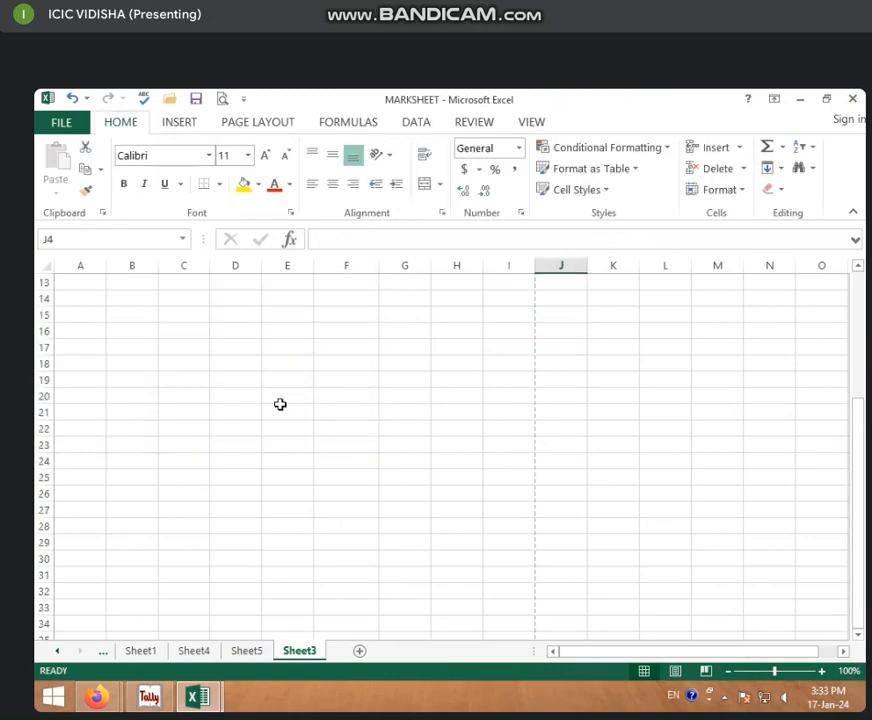
pyautogui.click(233, 363)
pyautogui.scroll(4, 245, 375)
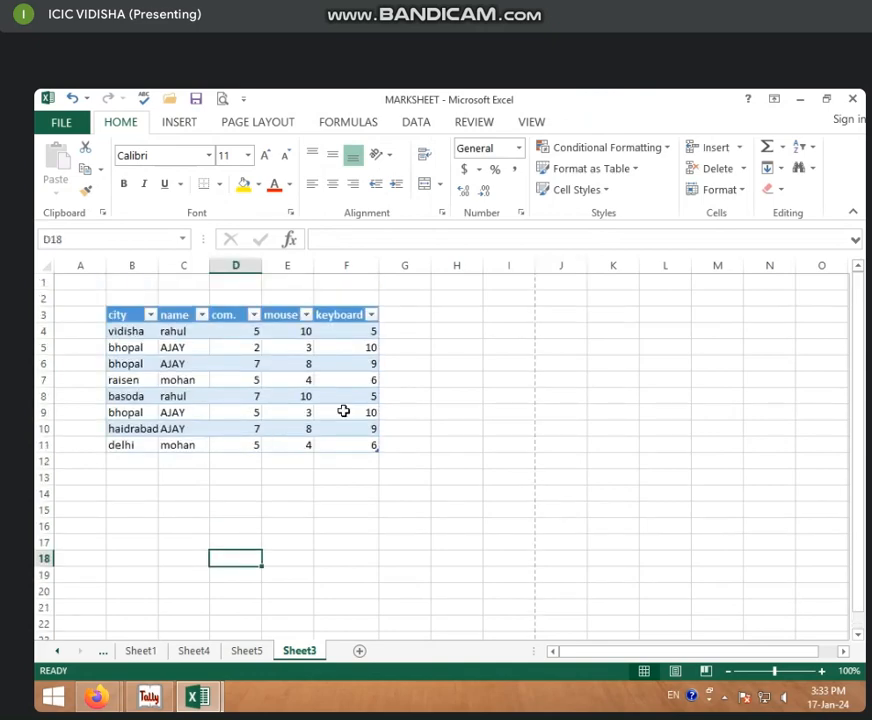
# Delete Sheet4, which holds the PivotTable with only the name field
pyautogui.click(246, 651)
pyautogui.click(400, 497)
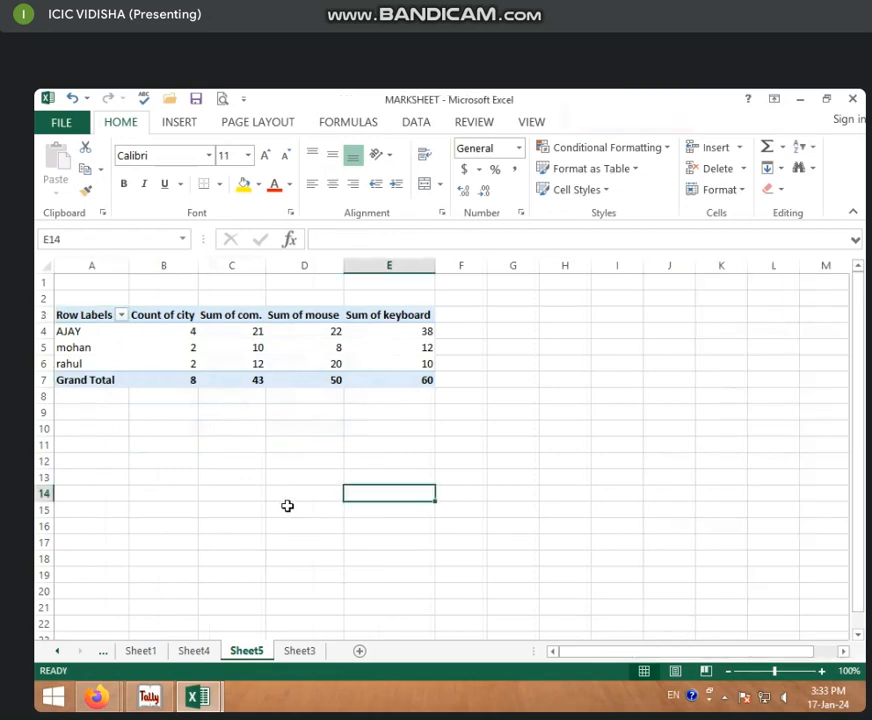
pyautogui.click(183, 652)
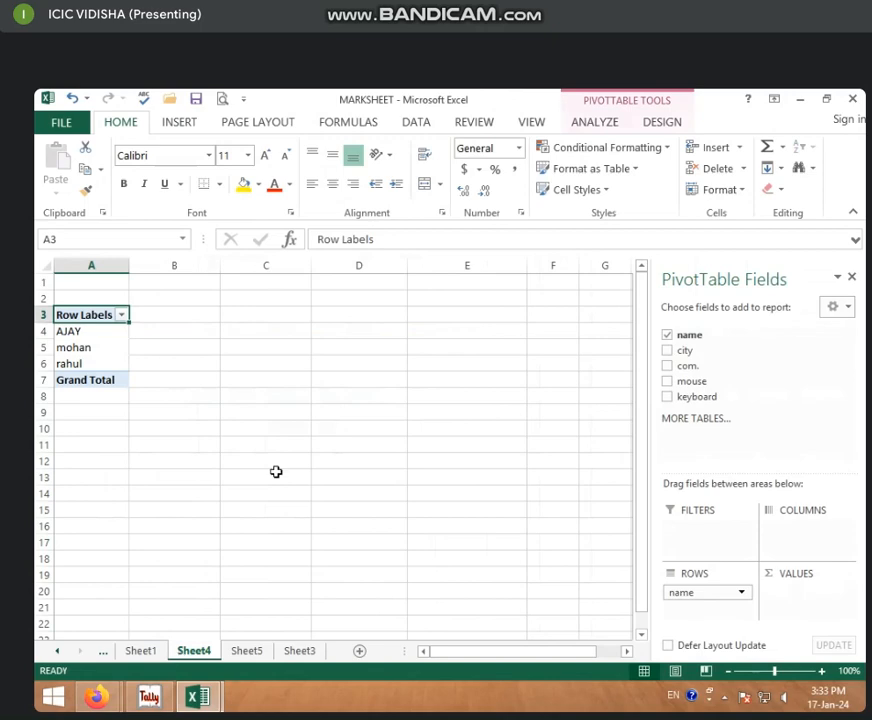
pyautogui.rightClick(200, 652)
pyautogui.click(233, 484)
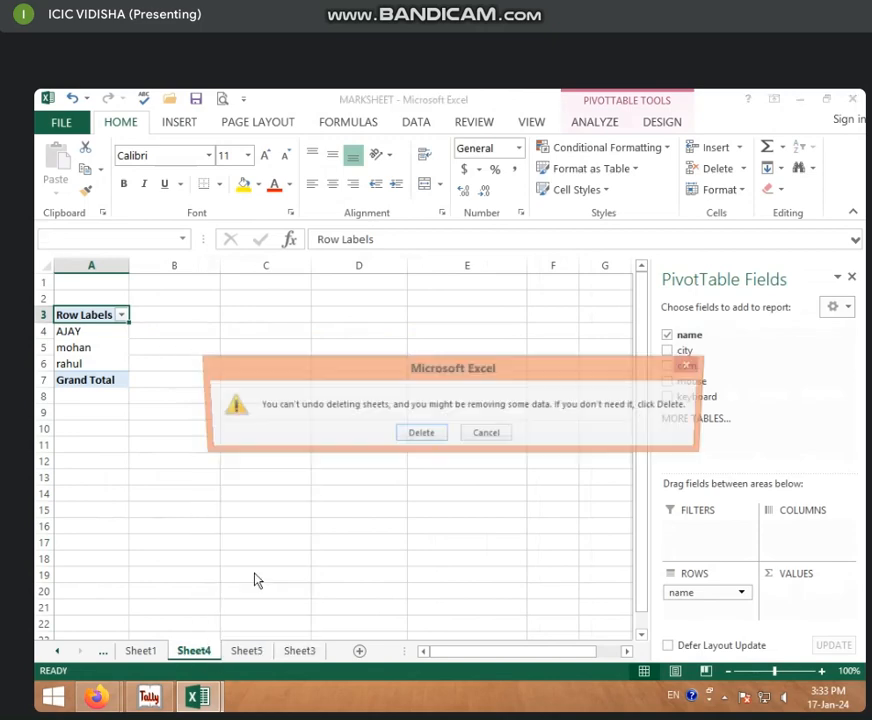
pyautogui.click(422, 433)
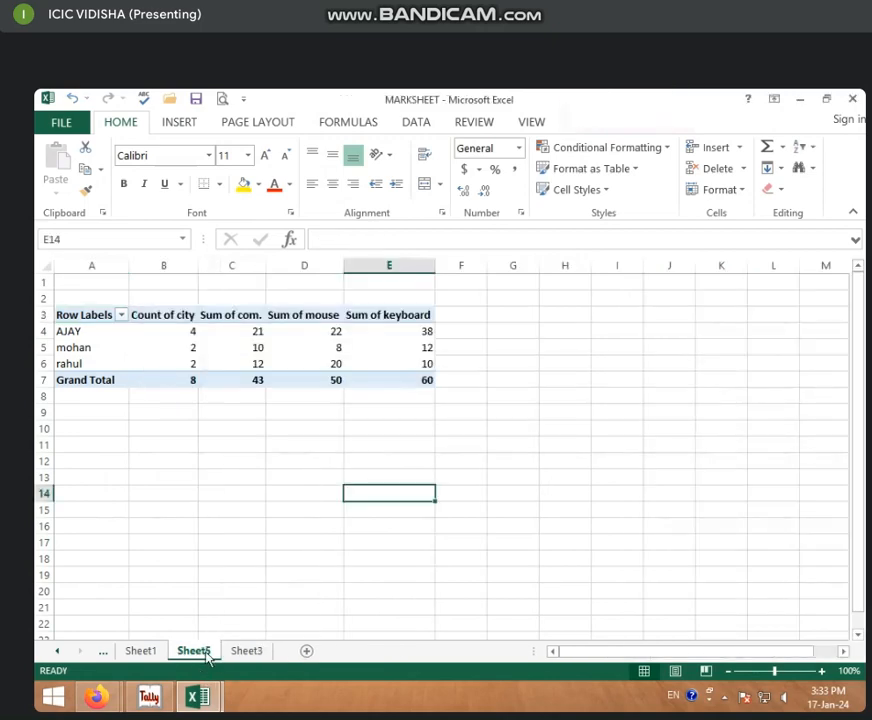
# Select the whole table B3:F11 on Sheet3 and open its table name for editing
pyautogui.click(255, 655)
pyautogui.rightClick(246, 652)
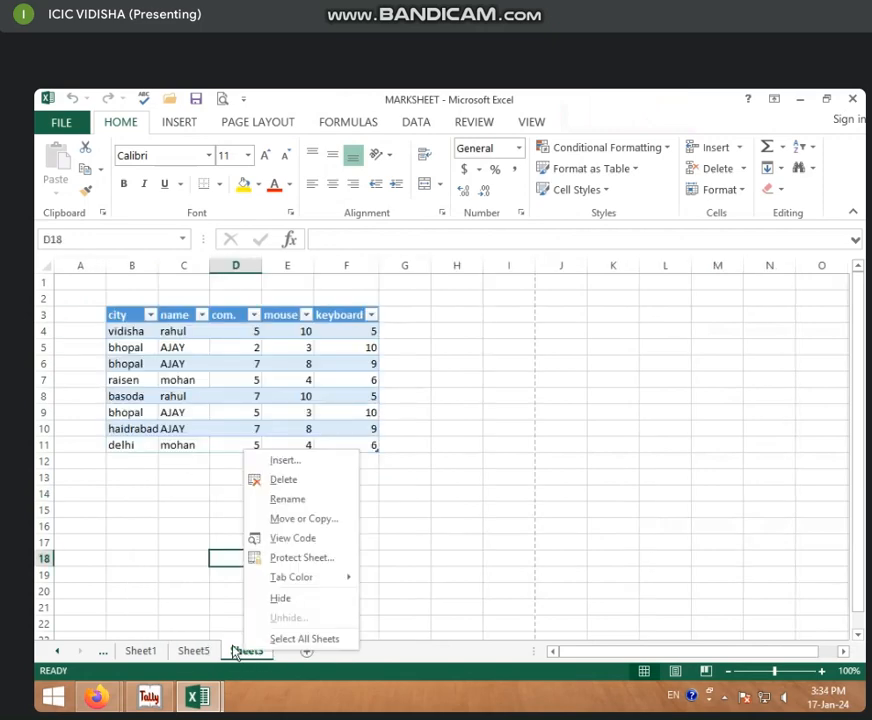
pyautogui.press('Escape')
pyautogui.click(166, 363)
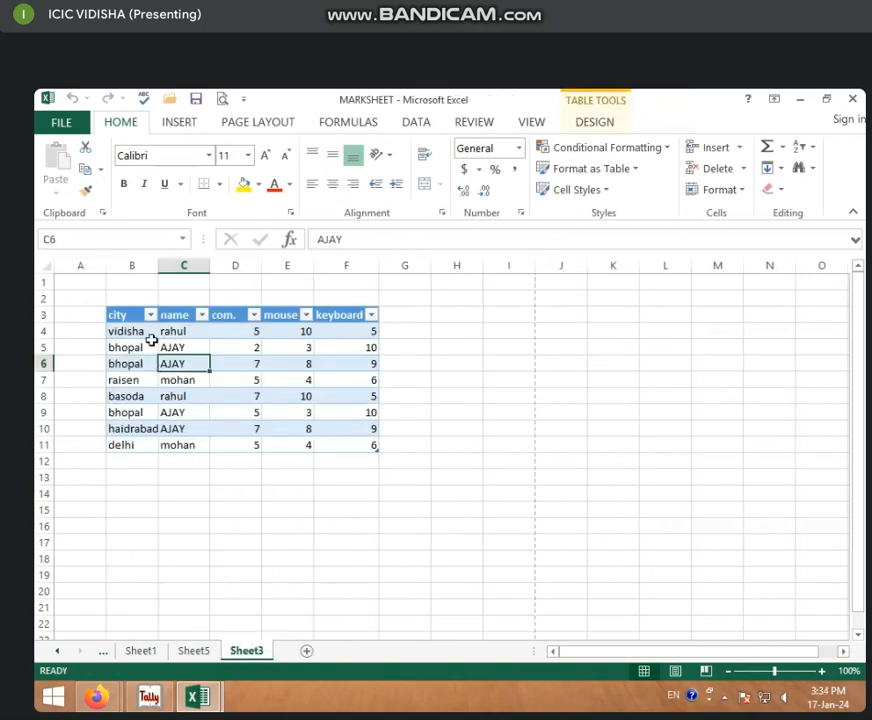
pyautogui.moveTo(125, 318); pyautogui.dragTo(348, 451)
pyautogui.click(595, 122)
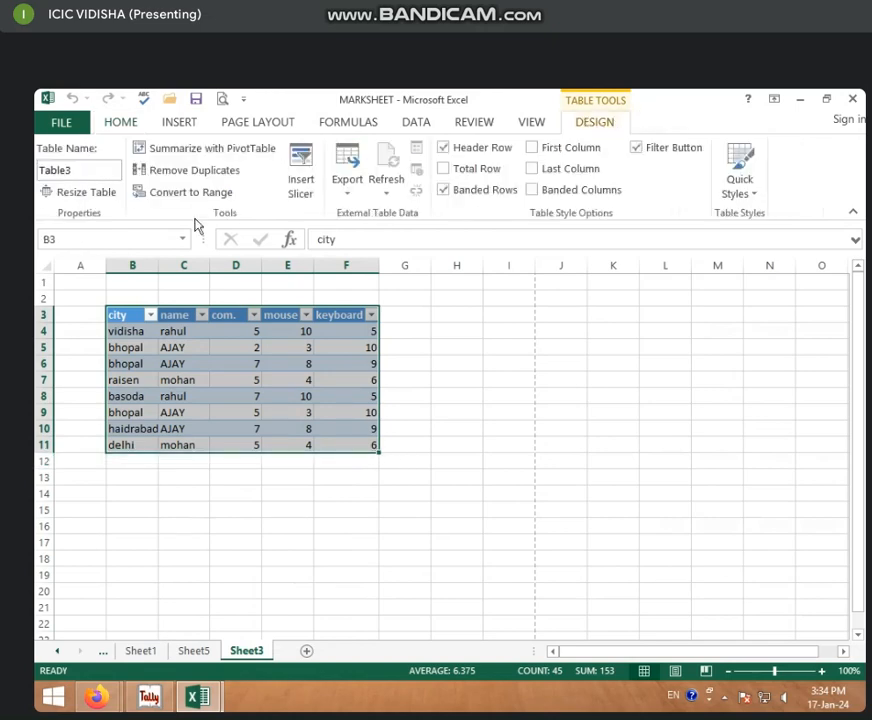
pyautogui.click(78, 170)
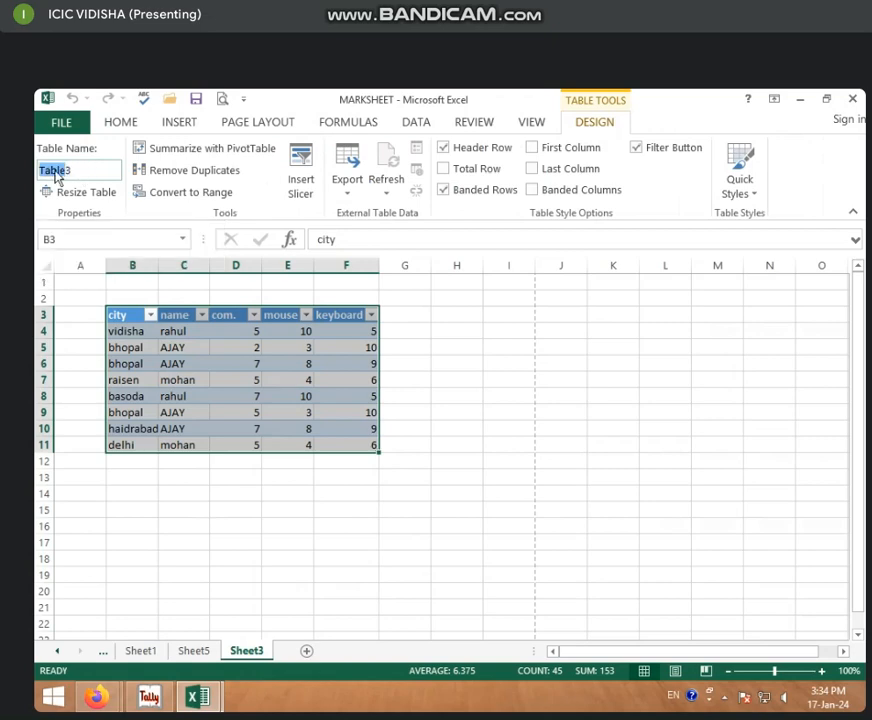
pyautogui.press('Home')
pyautogui.moveTo(109, 172); pyautogui.dragTo(38, 172)
# Look at the contents of Sheet1 and Sheet5 and return to the table design options on Sheet3
pyautogui.click(140, 651)
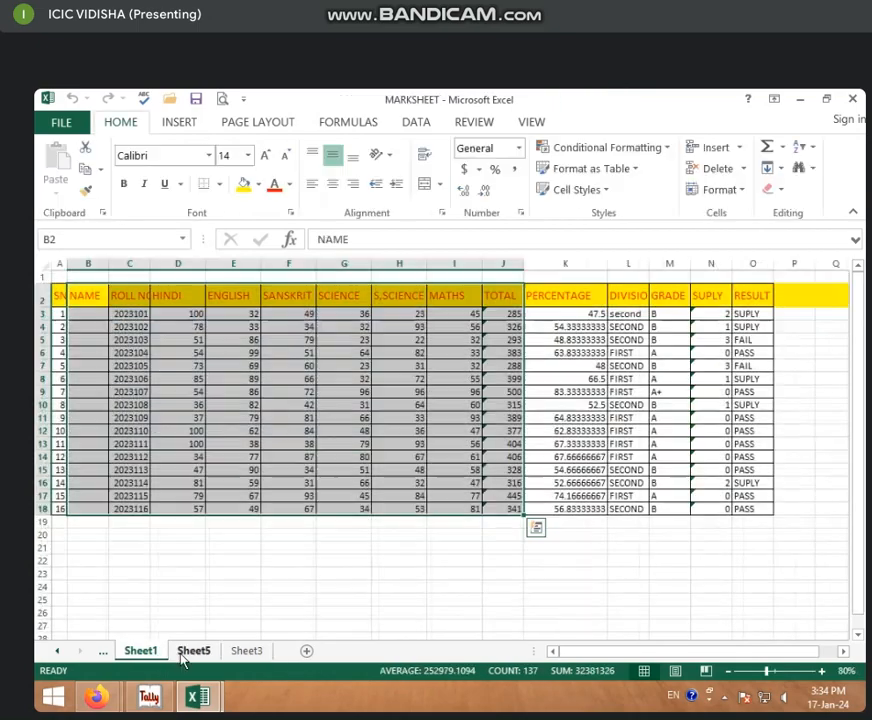
pyautogui.click(193, 651)
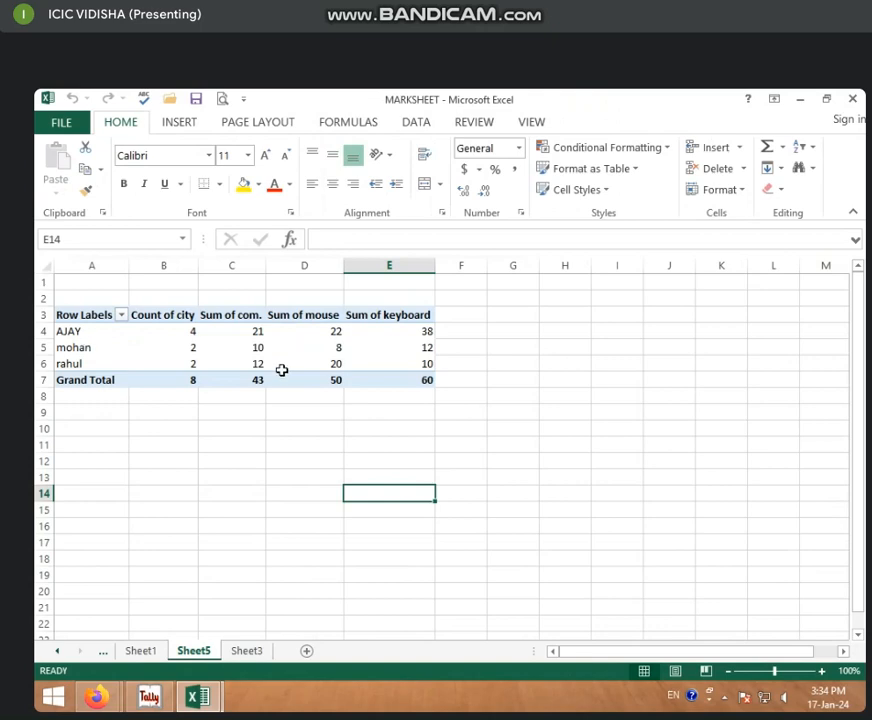
pyautogui.click(247, 651)
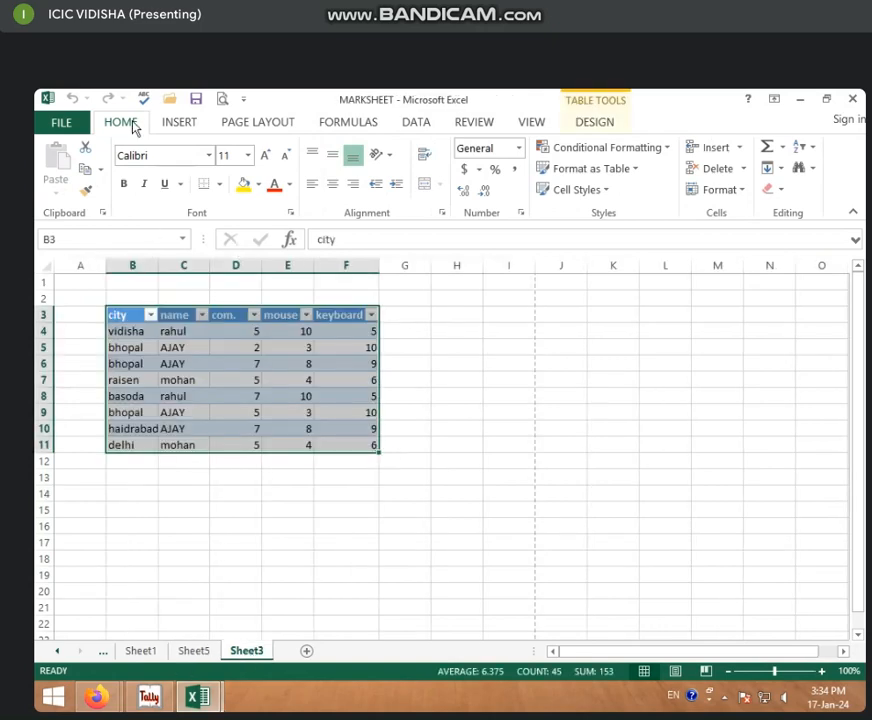
pyautogui.click(592, 124)
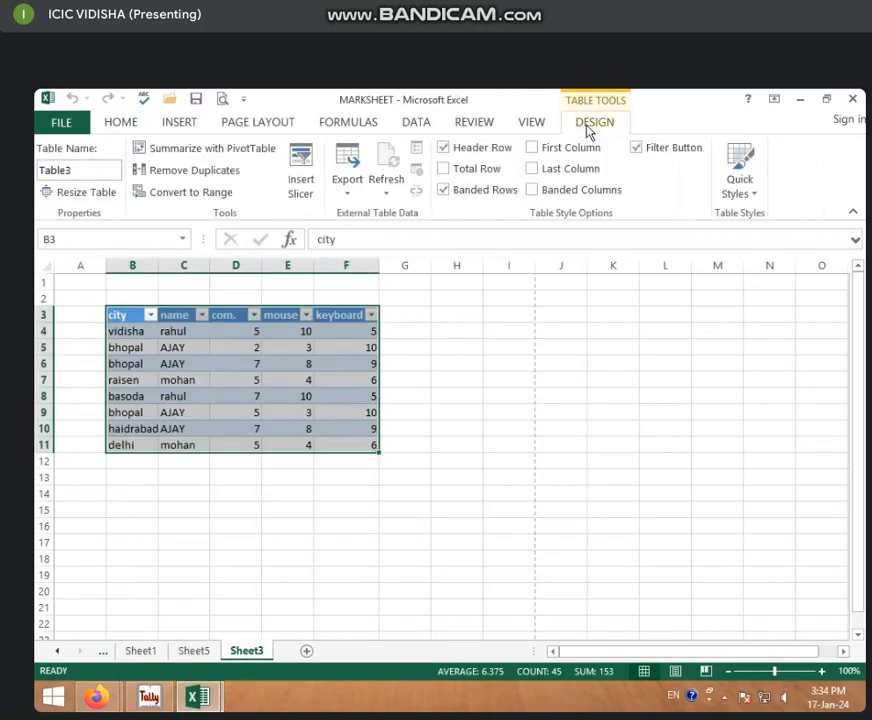
# Resize the table on Sheet3 to the range B3:F19 and check cells inside and outside its new extent
pyautogui.click(104, 200)
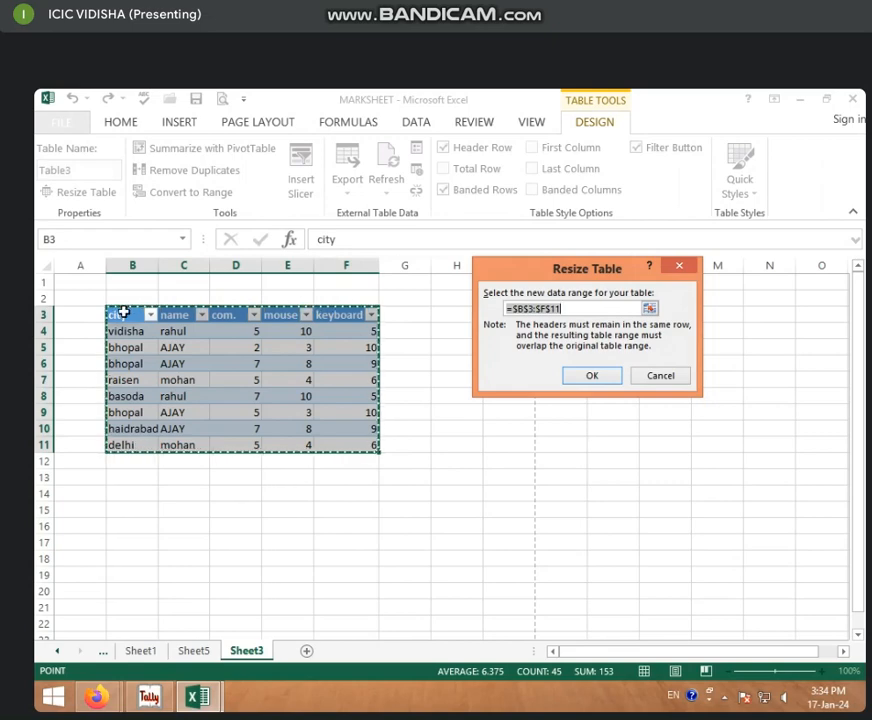
pyautogui.moveTo(123, 313); pyautogui.dragTo(438, 531)
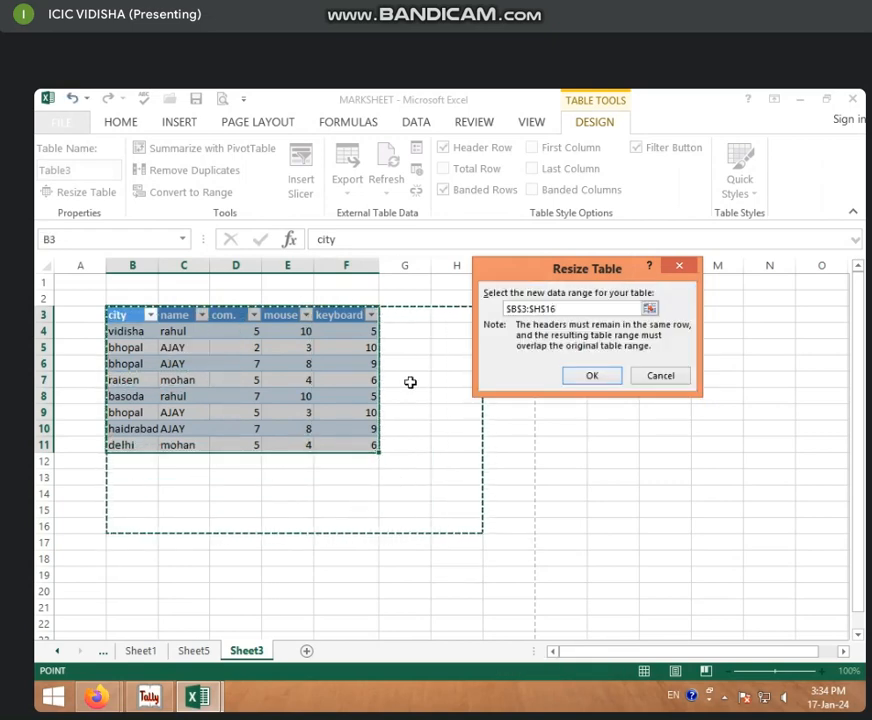
pyautogui.moveTo(121, 311); pyautogui.dragTo(368, 582)
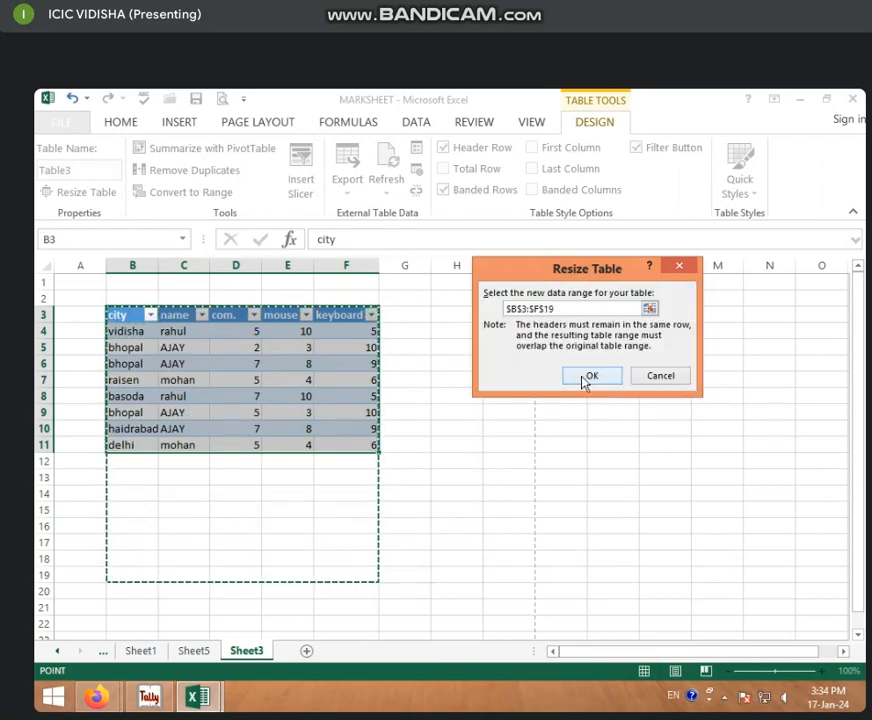
pyautogui.click(588, 378)
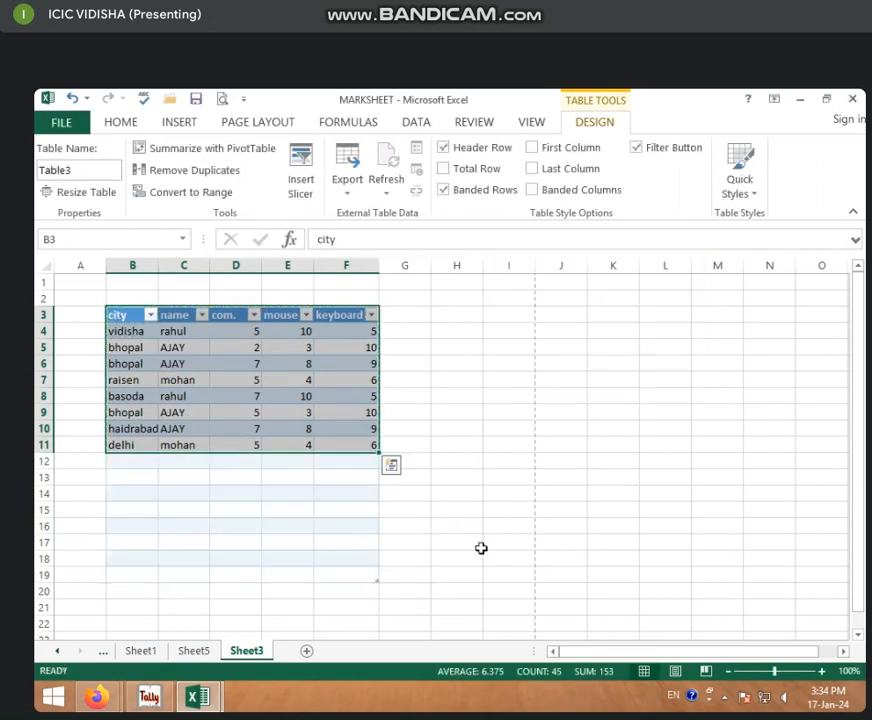
pyautogui.click(216, 570)
pyautogui.click(152, 526)
pyautogui.click(236, 510)
pyautogui.click(288, 493)
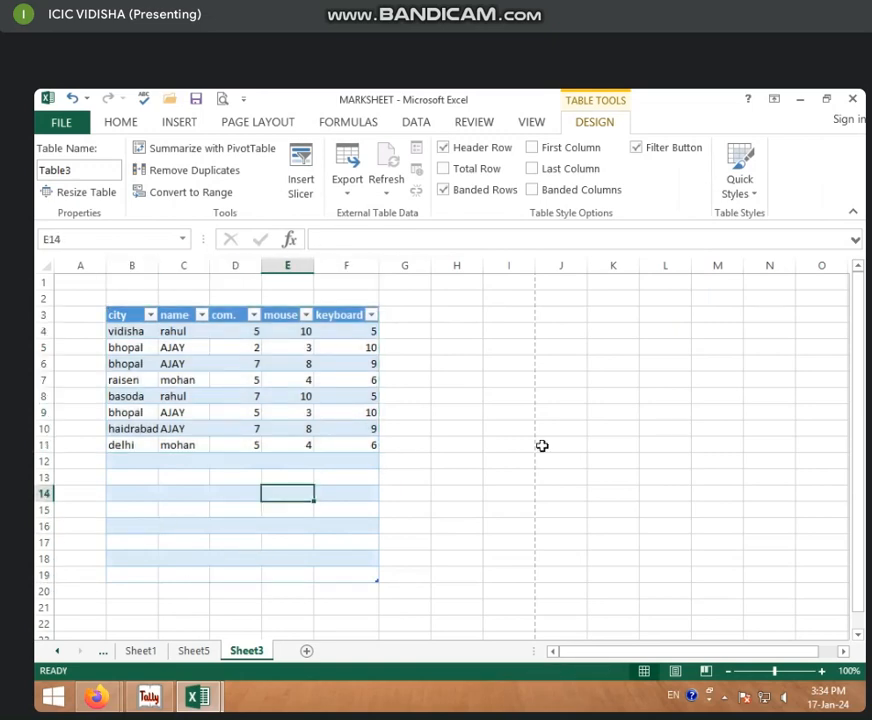
pyautogui.click(560, 428)
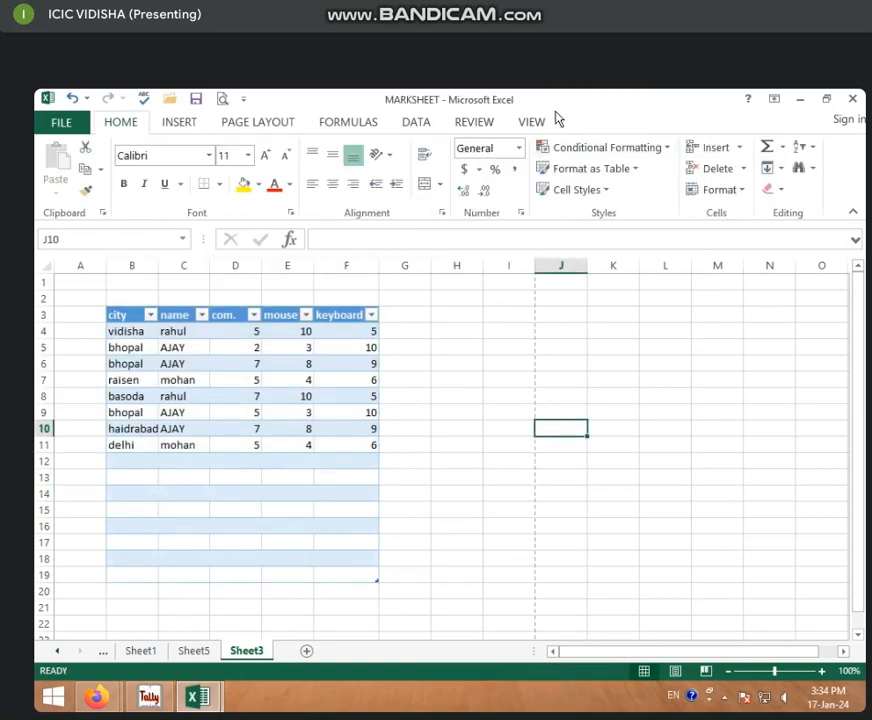
pyautogui.click(272, 488)
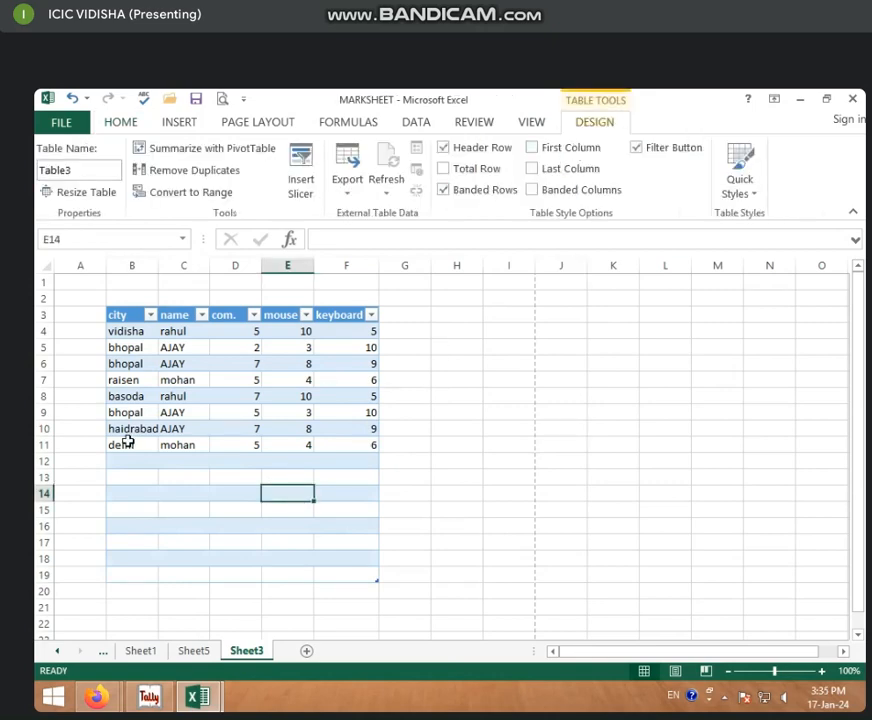
# Fill the delhi record in B11:F11 down through row 19 of the table
pyautogui.moveTo(128, 444); pyautogui.dragTo(378, 450)
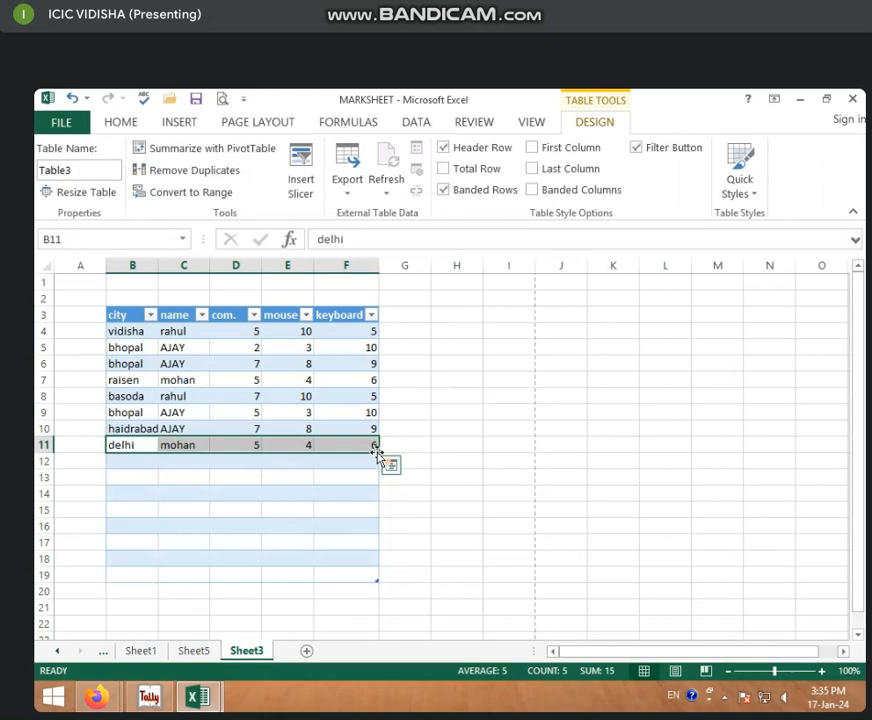
pyautogui.moveTo(378, 453); pyautogui.dragTo(362, 575)
pyautogui.click(235, 458)
pyautogui.click(196, 377)
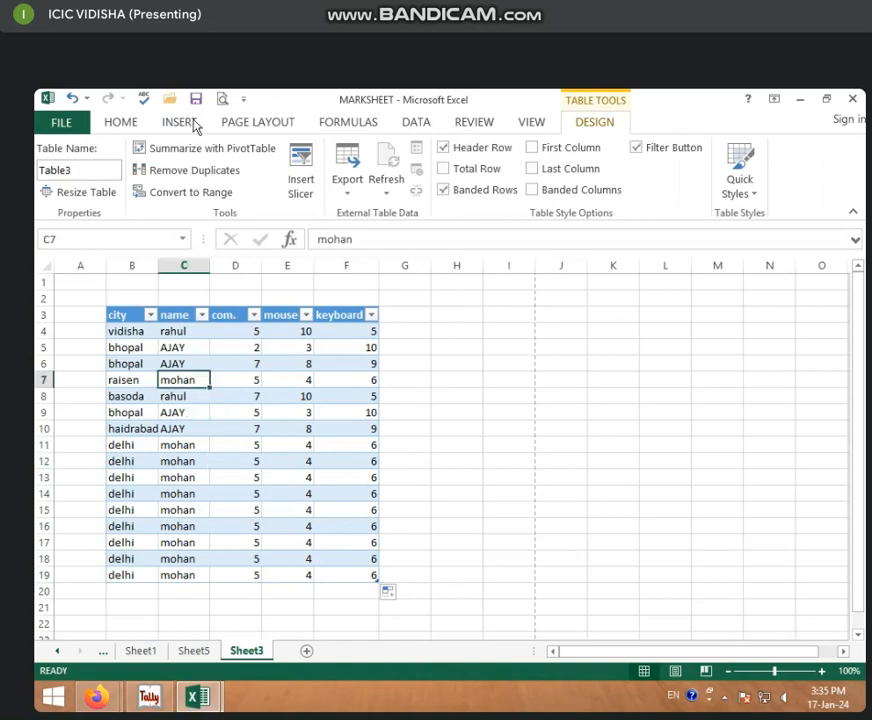
# Resize the table to the range B3:F15 and check cells on either side of its new lower edge
pyautogui.click(84, 193)
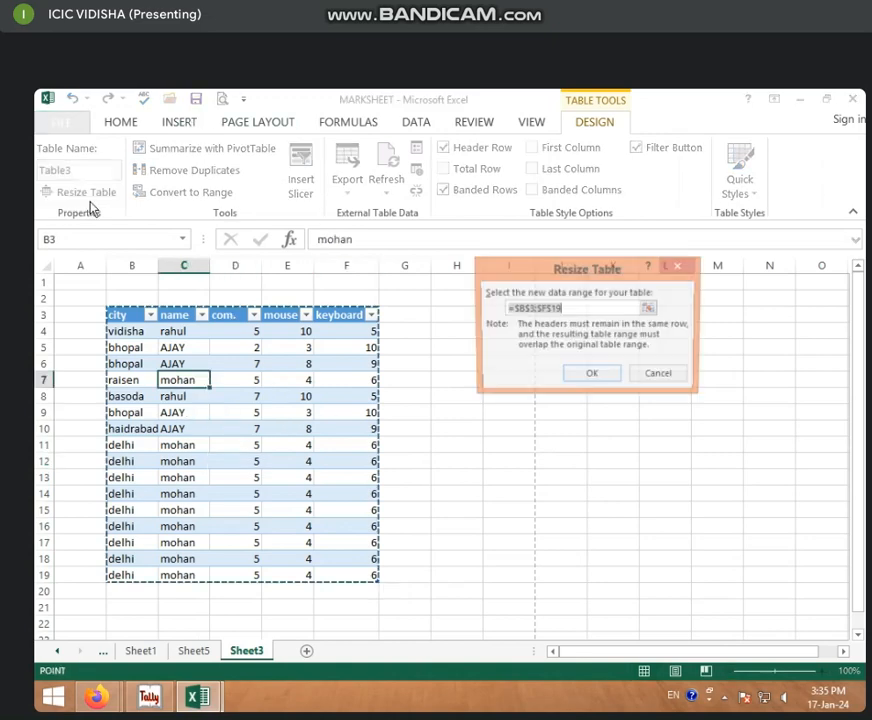
pyautogui.moveTo(121, 311); pyautogui.dragTo(349, 513)
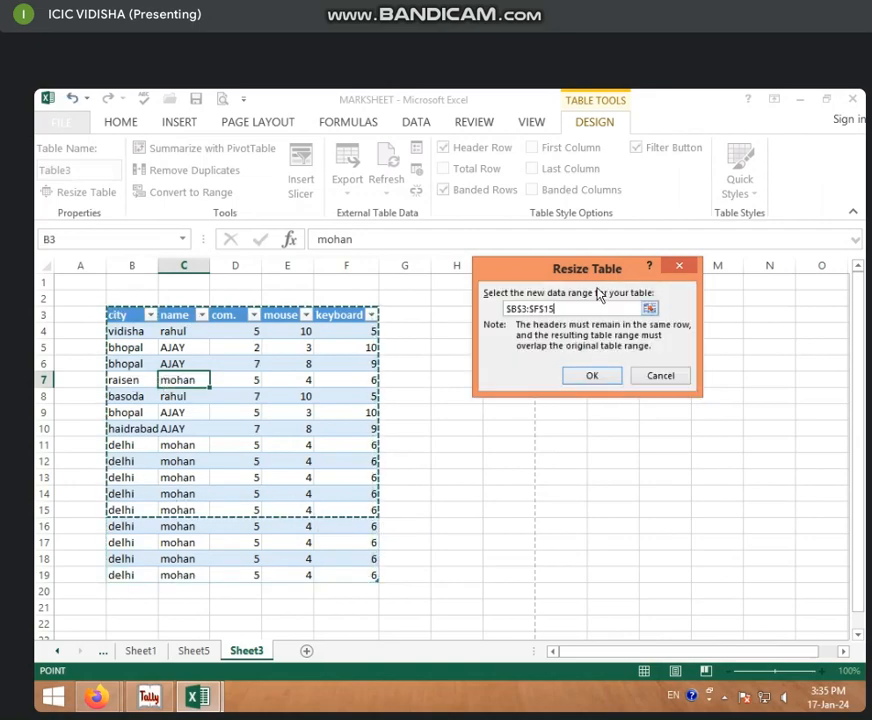
pyautogui.click(596, 376)
pyautogui.click(288, 527)
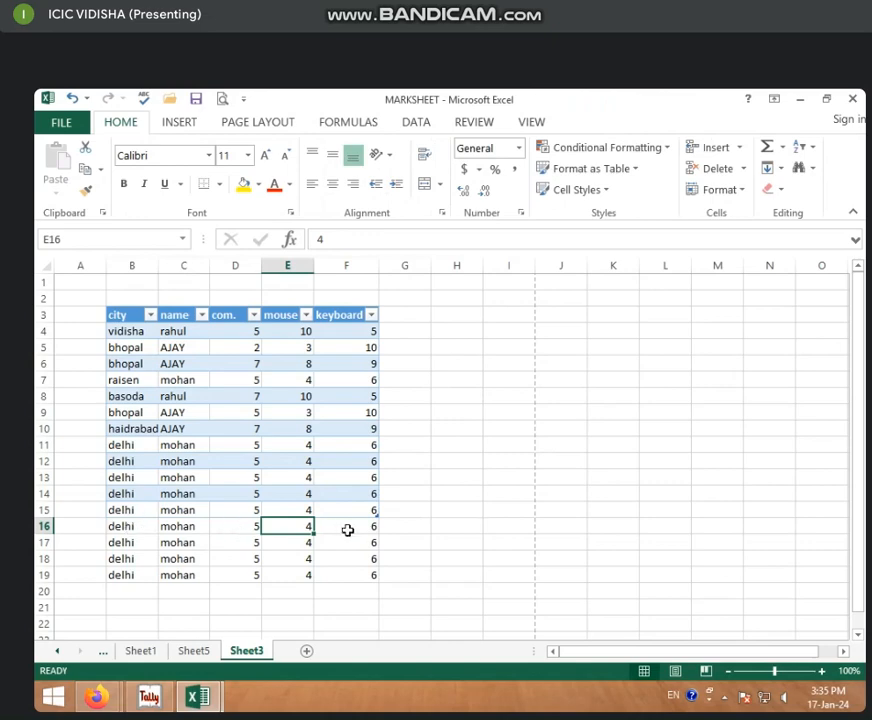
pyautogui.click(330, 493)
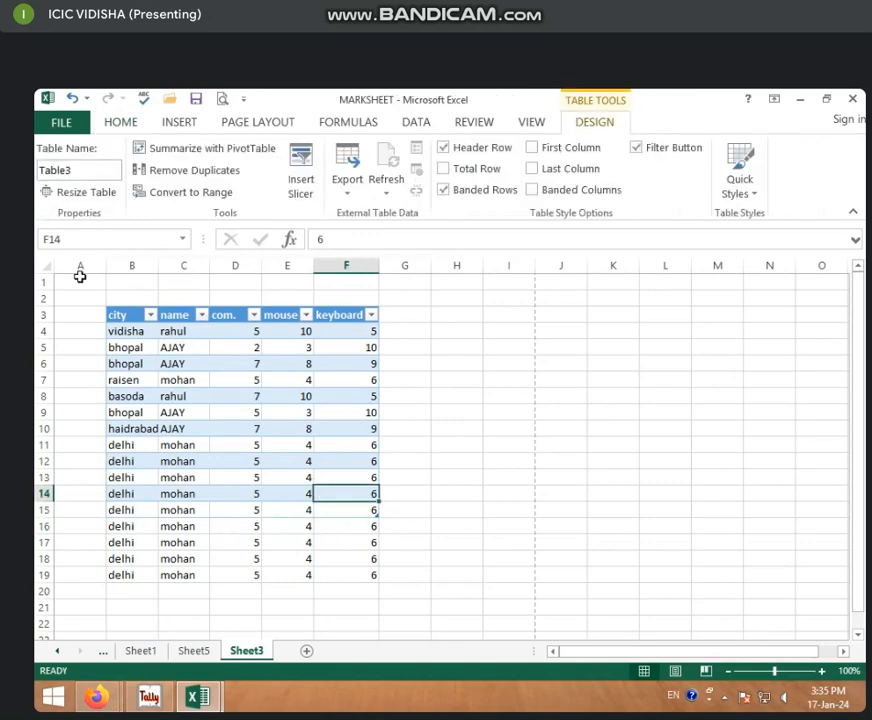
# Resize the table to end at row 12 by editing its range reference to B3:F12
pyautogui.click(92, 192)
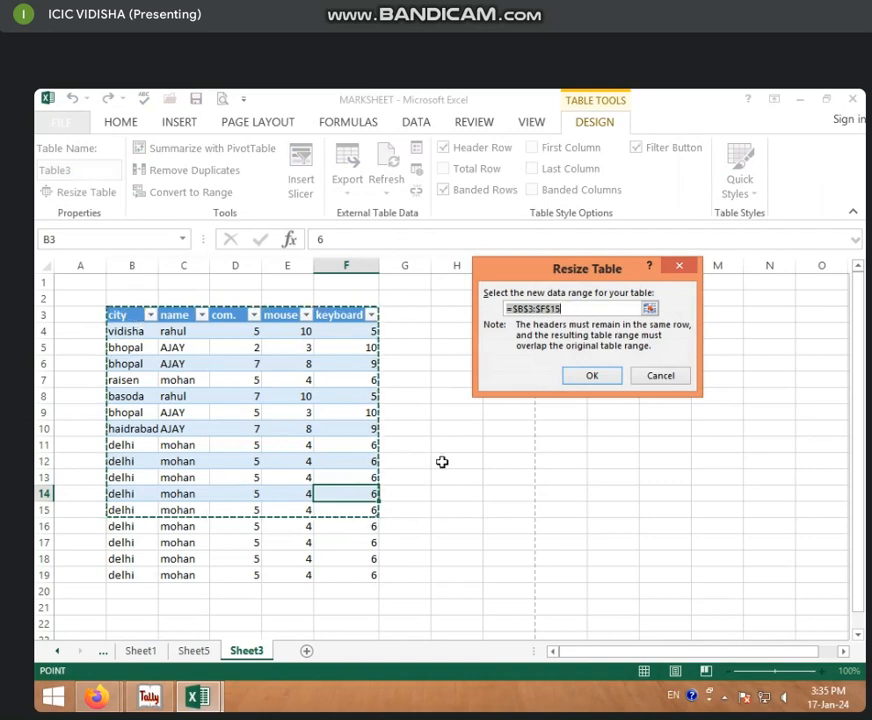
pyautogui.click(583, 309)
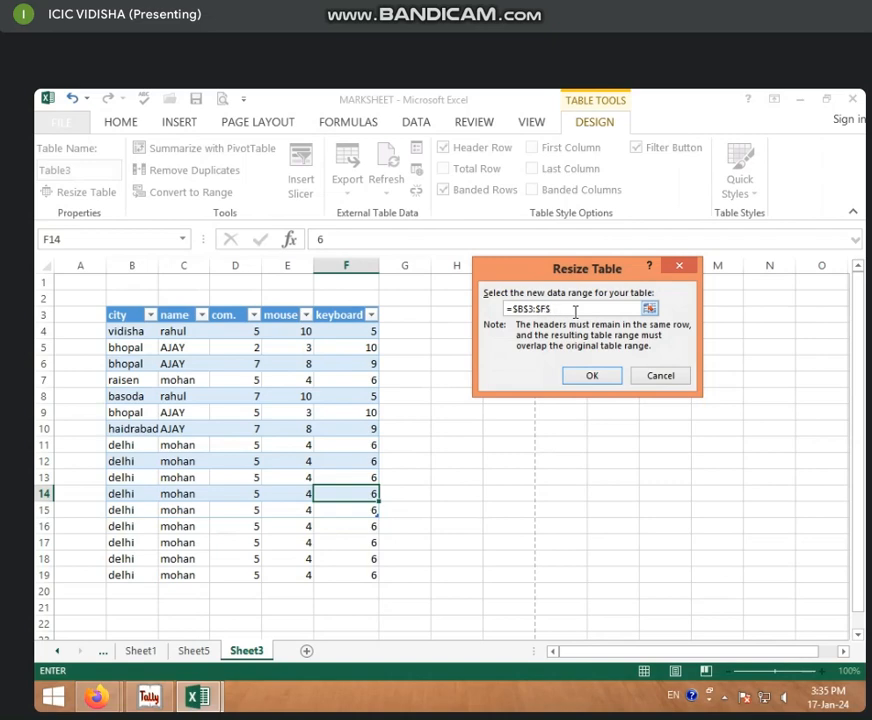
pyautogui.write('2')
pyautogui.click(590, 376)
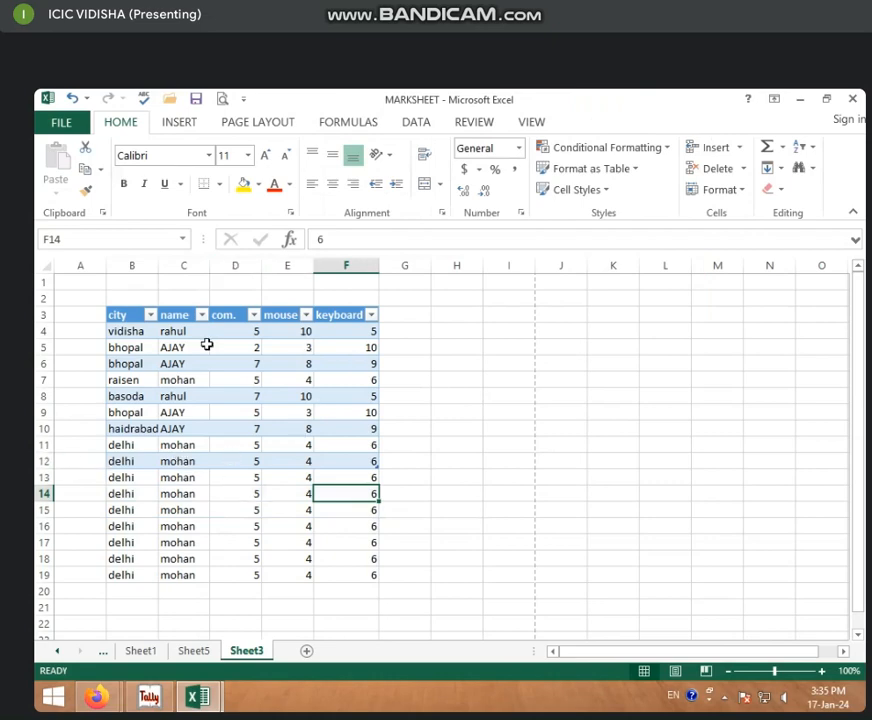
# Undo the last two table resizes and return to the table's design options
pyautogui.hotkey('ctrl', 'z')
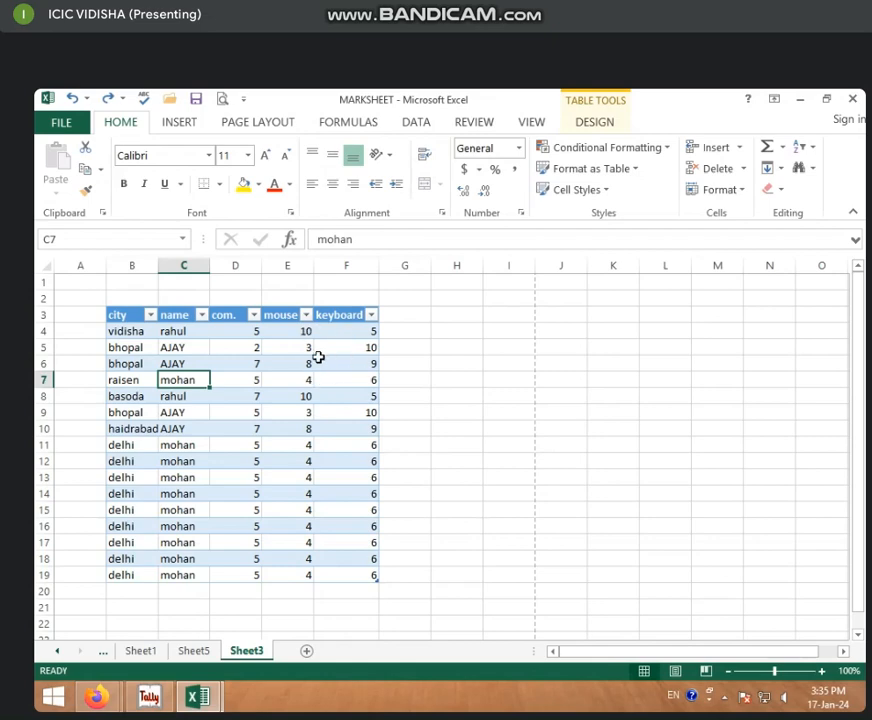
pyautogui.click(595, 123)
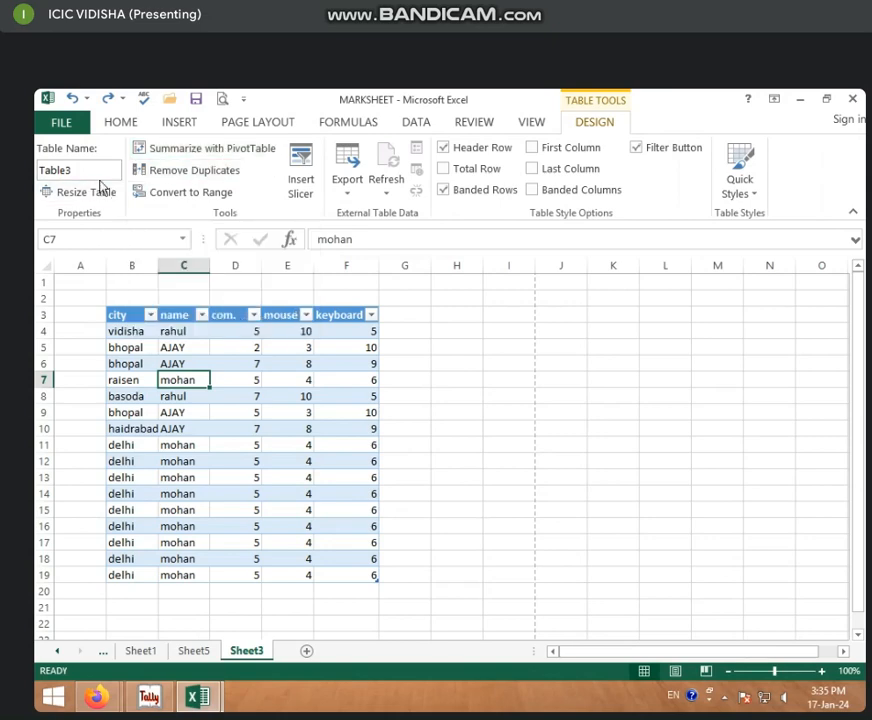
pyautogui.click(192, 558)
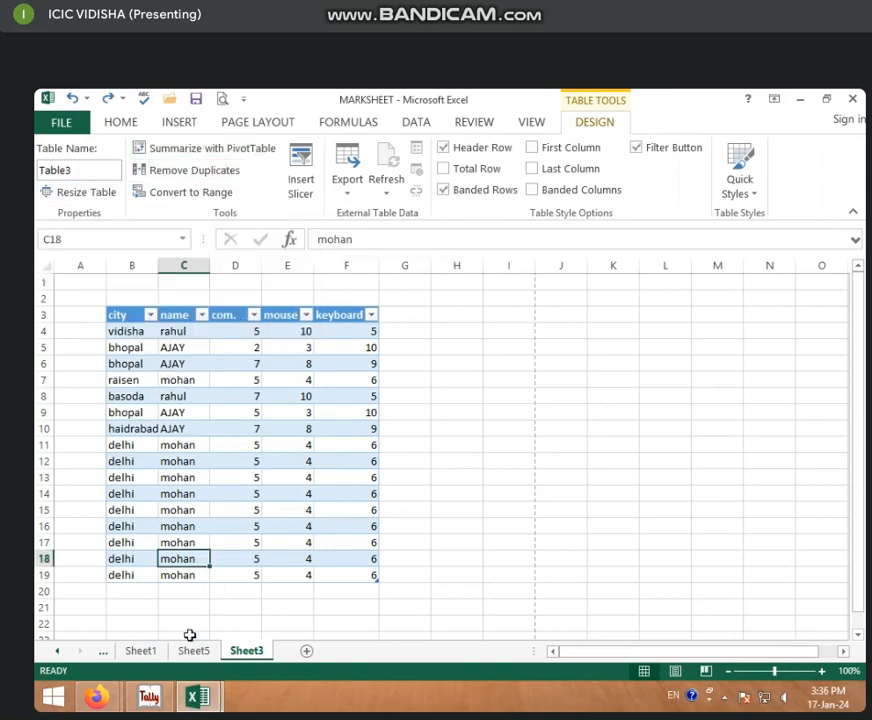
# Rename Sheet1, which holds the student marks, as 9th
pyautogui.click(140, 651)
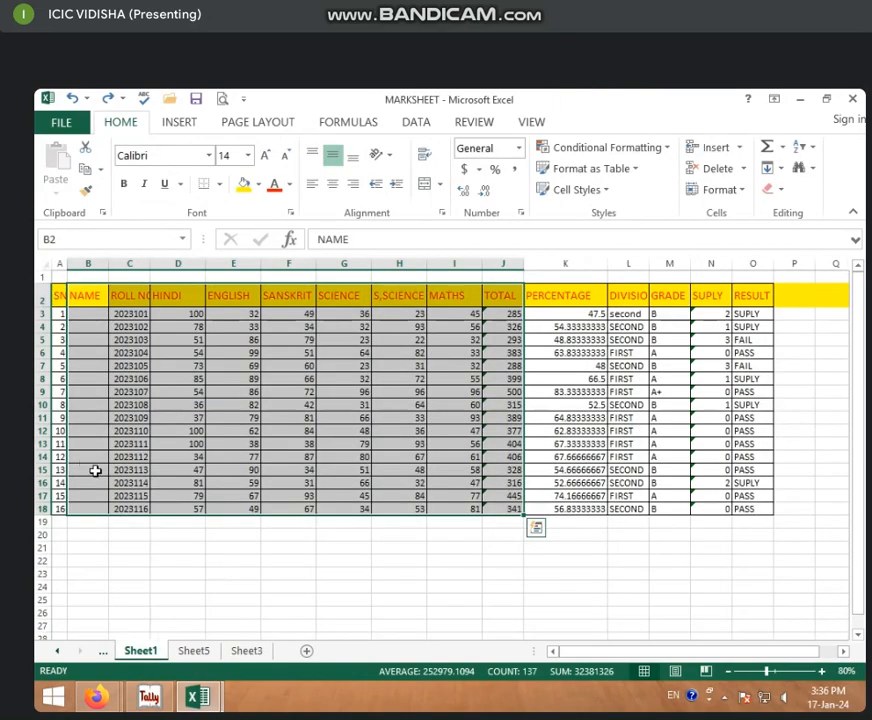
pyautogui.moveTo(178, 430); pyautogui.dragTo(179, 418)
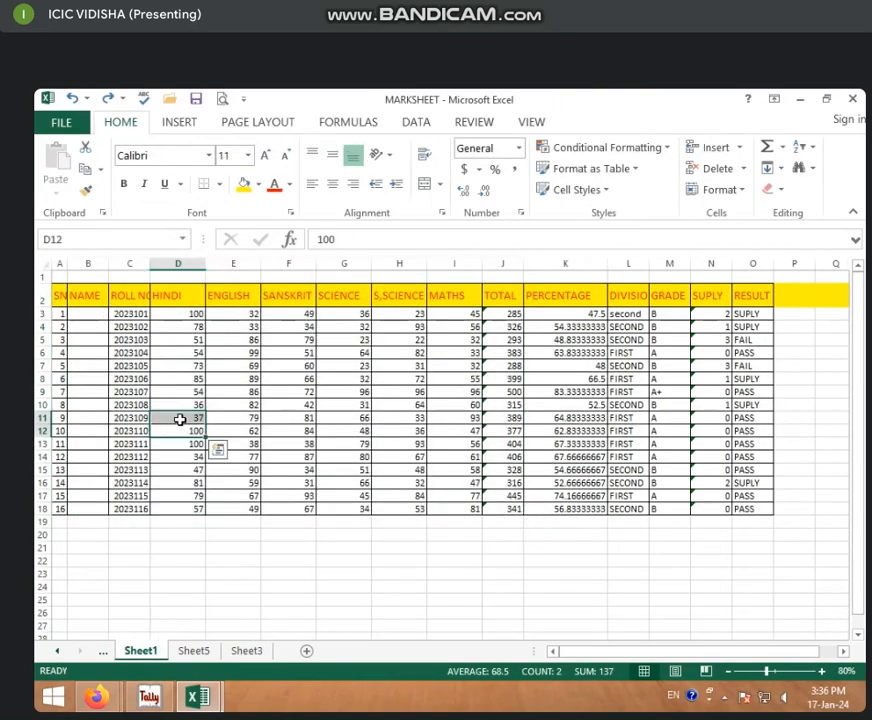
pyautogui.rightClick(122, 651)
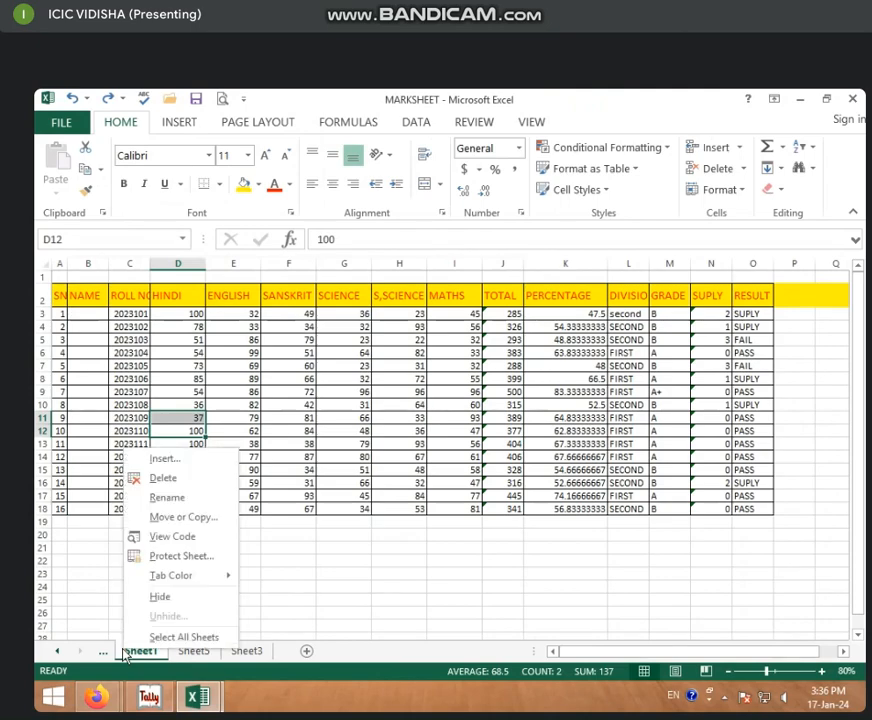
pyautogui.click(166, 497)
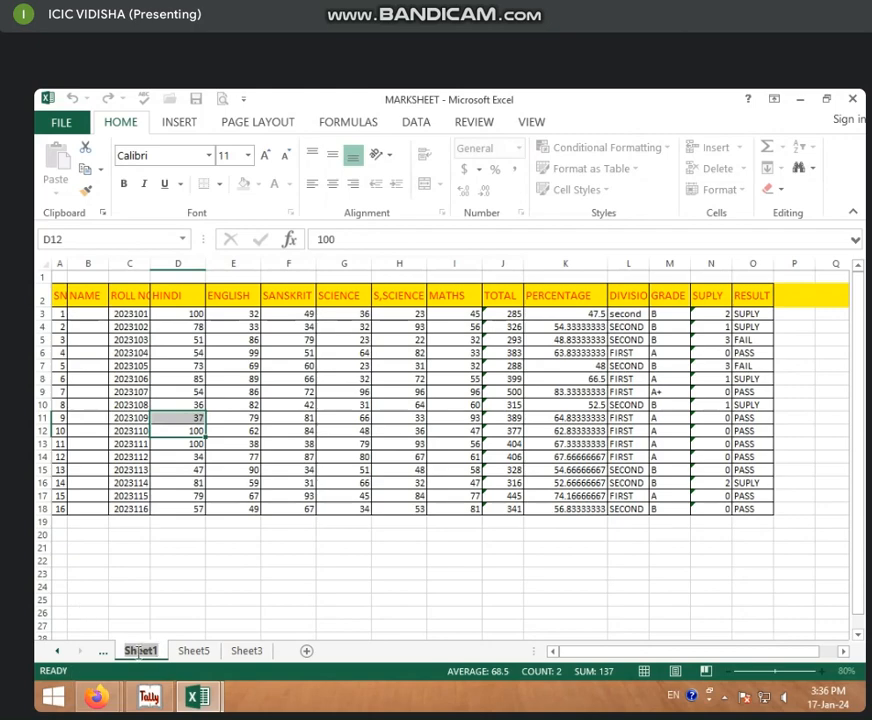
pyautogui.doubleClick(139, 651)
pyautogui.write('3')
pyautogui.press('BackSpace')
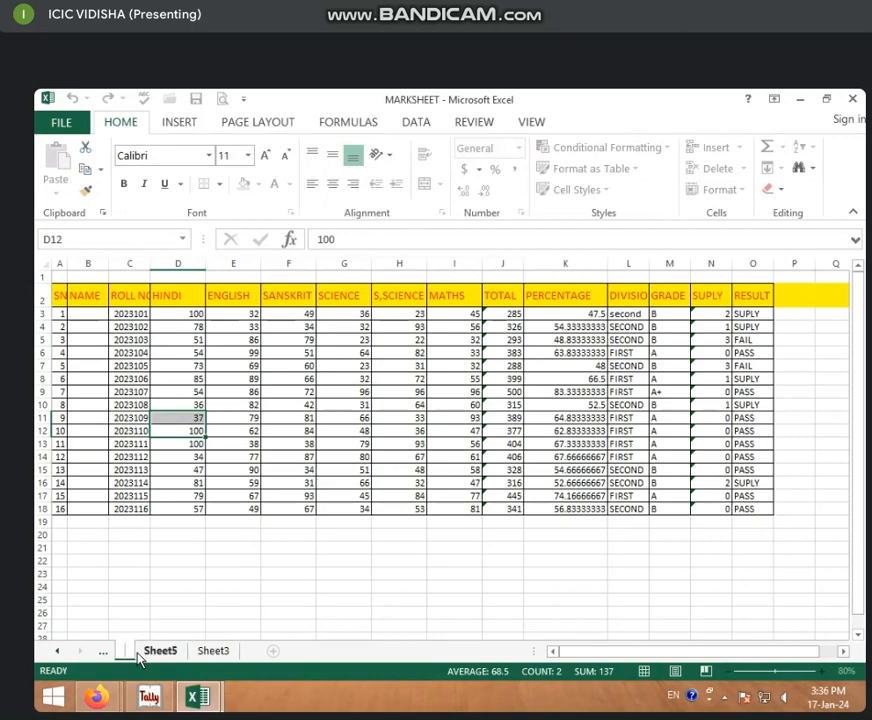
pyautogui.write('9th')
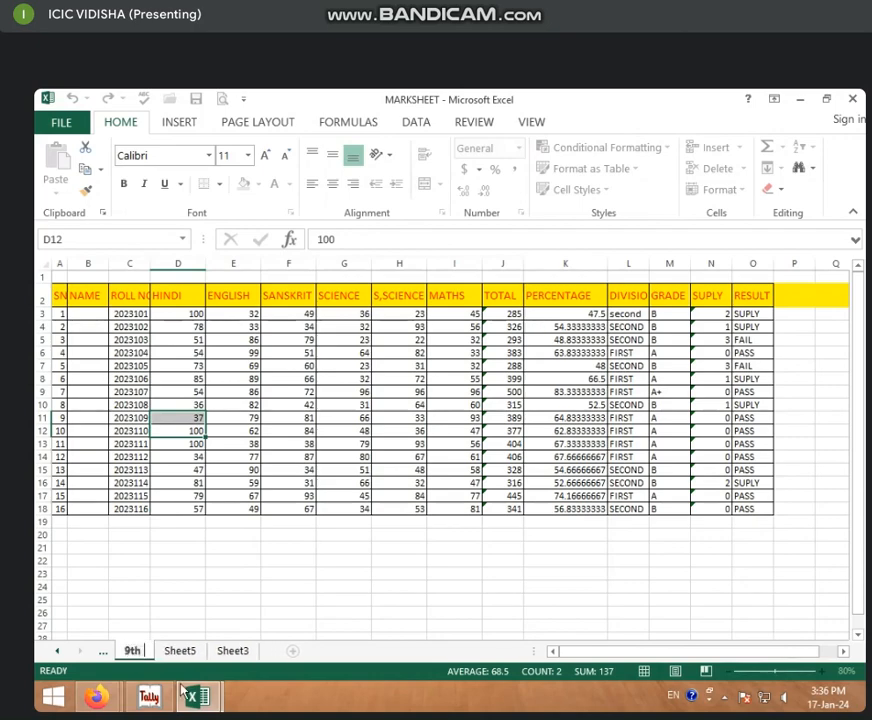
pyautogui.click(172, 653)
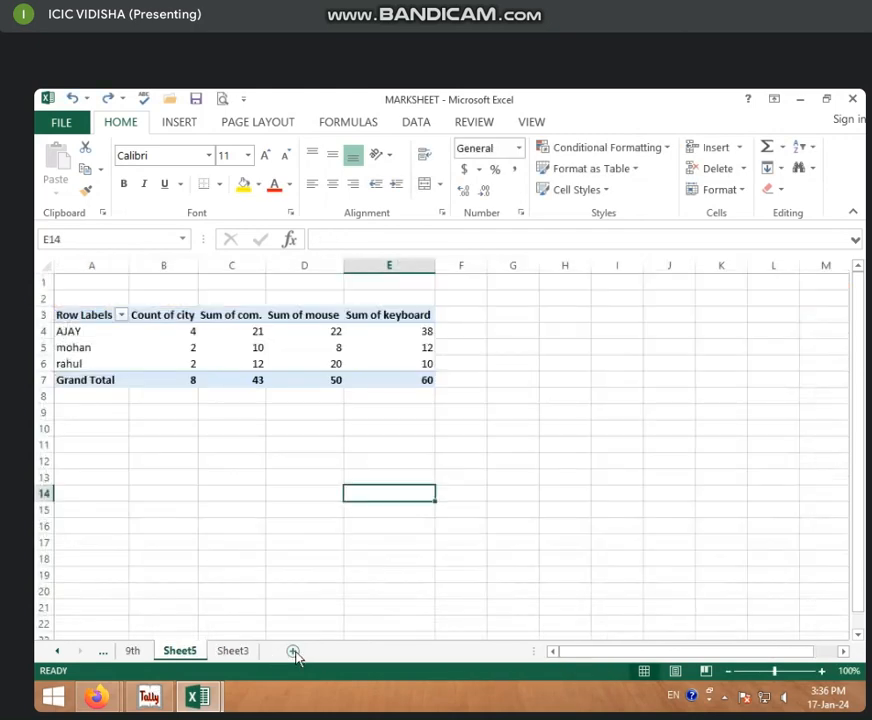
# Insert a new blank worksheet between Sheet5 and Sheet3 and make it the active sheet
pyautogui.click(293, 651)
pyautogui.rightClick(287, 651)
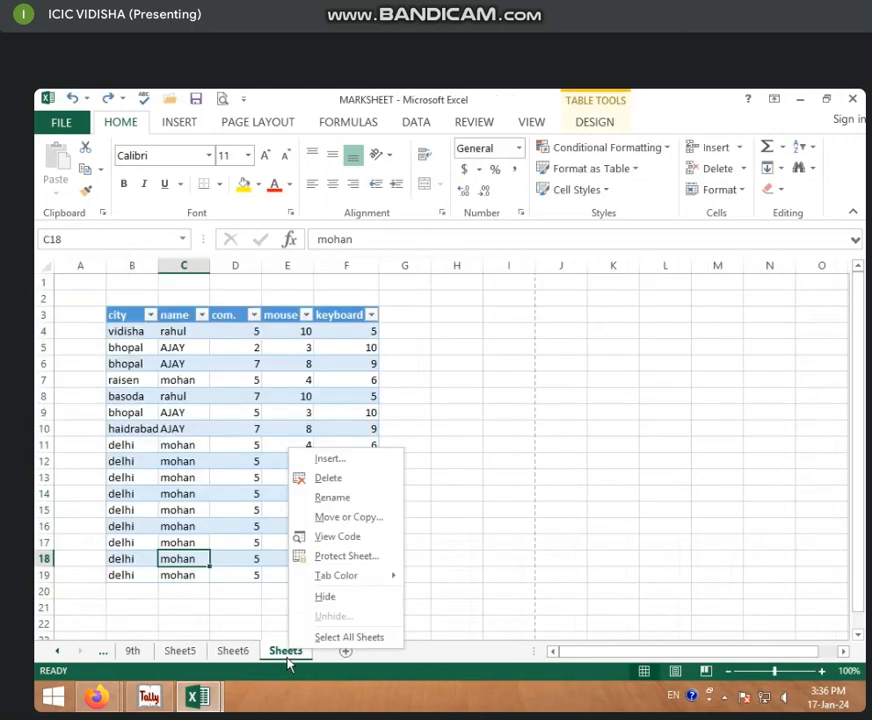
pyautogui.click(171, 584)
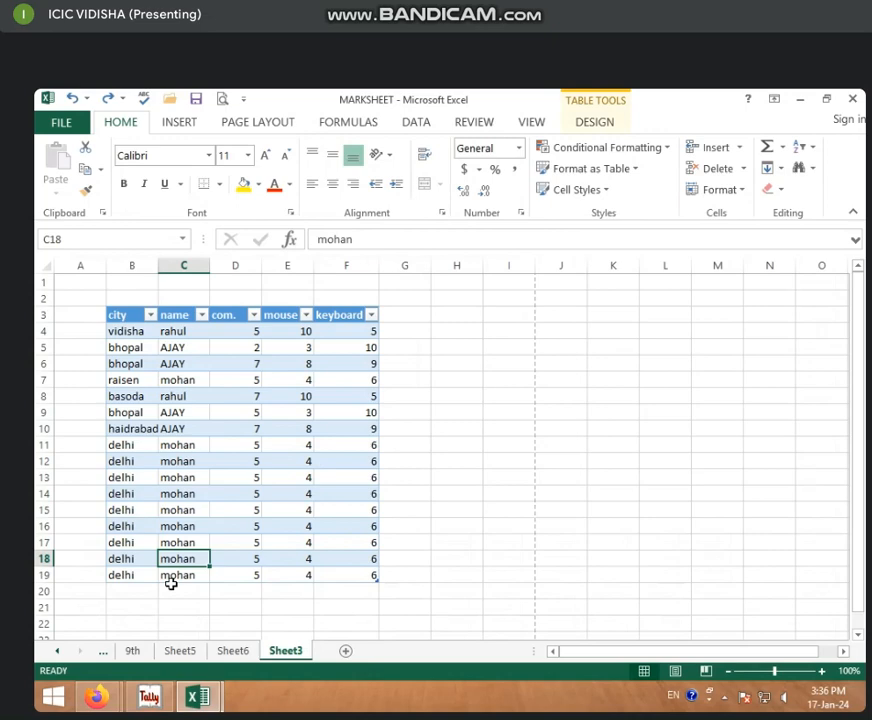
pyautogui.click(233, 651)
pyautogui.rightClick(233, 651)
pyautogui.click(84, 448)
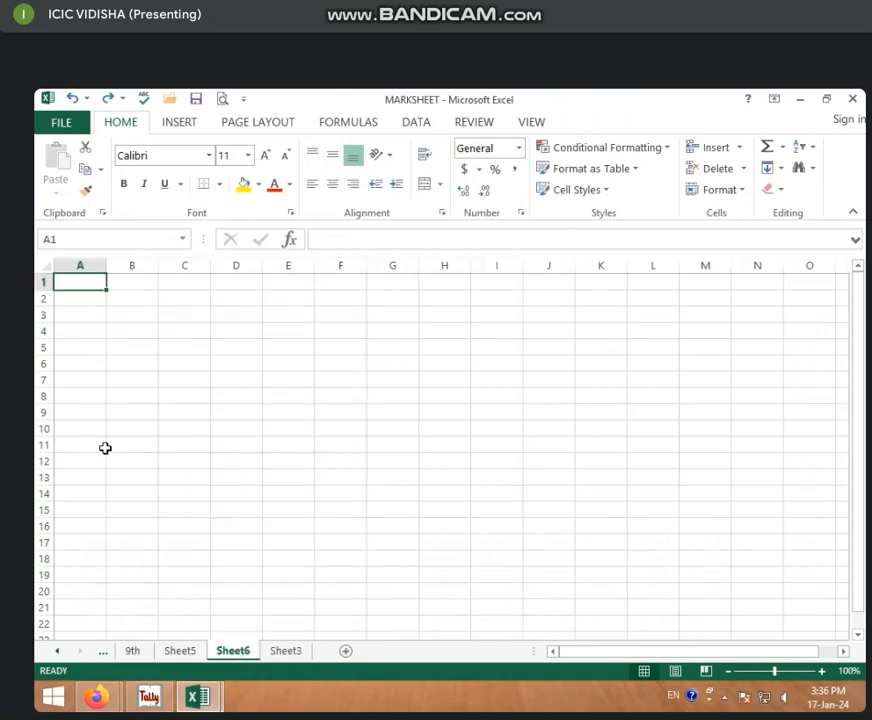
# Rename the new blank worksheet as 8th
pyautogui.rightClick(233, 655)
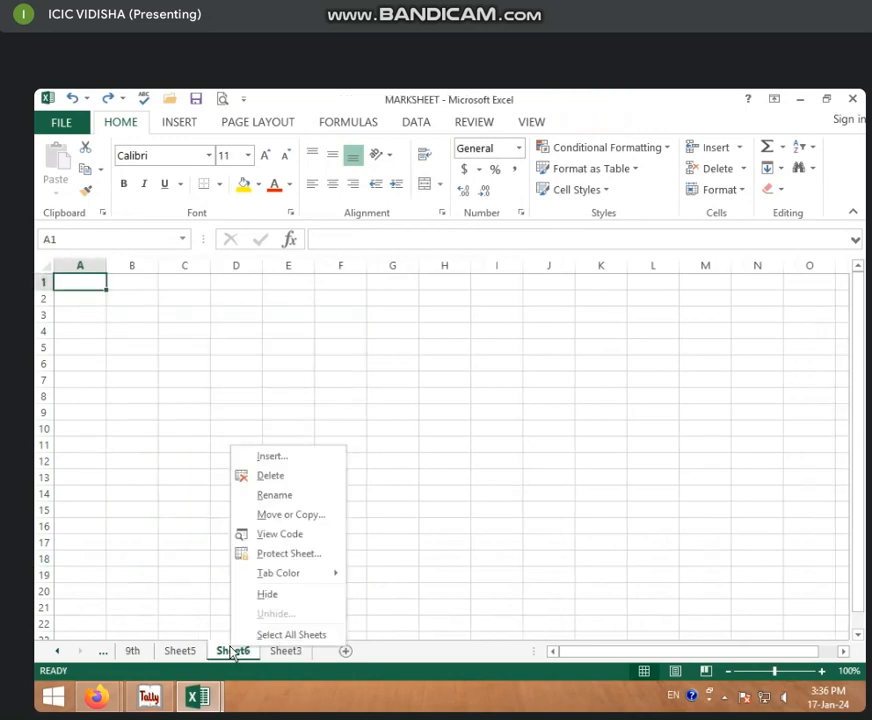
pyautogui.click(331, 514)
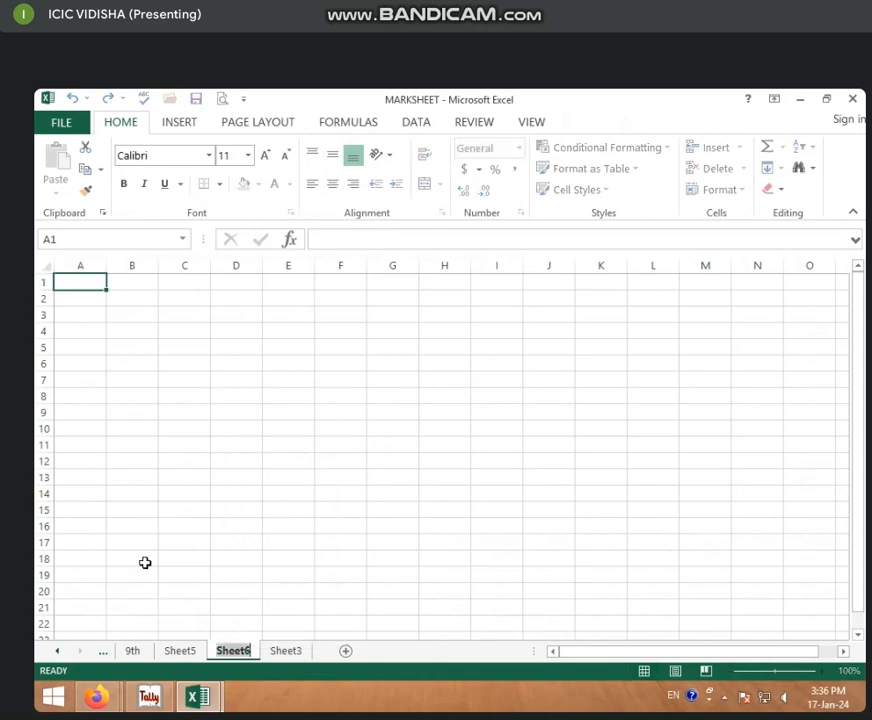
pyautogui.write('8')
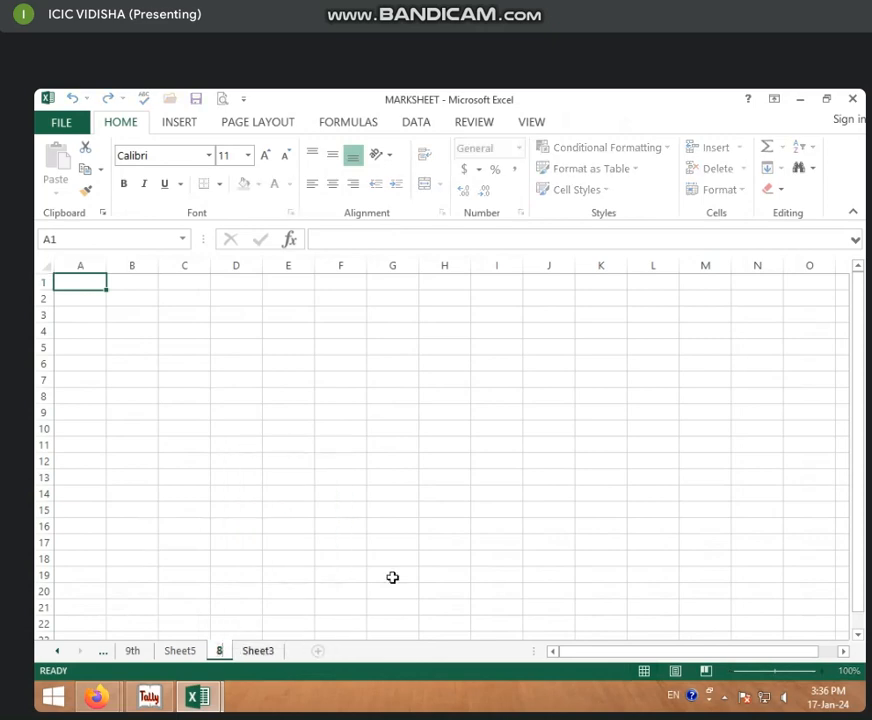
pyautogui.write('th')
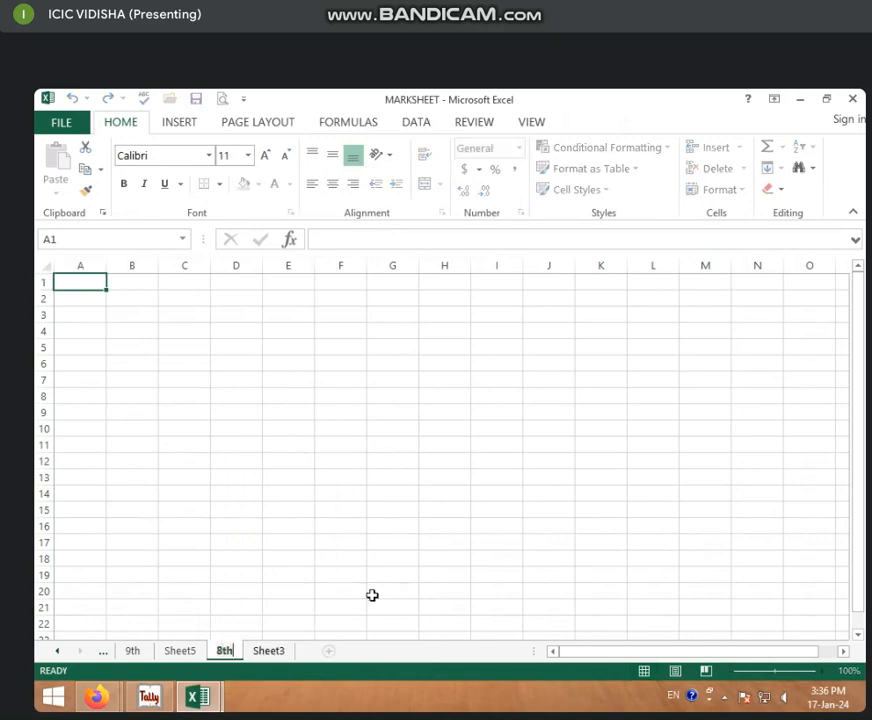
pyautogui.click(238, 545)
# Copy the entire contents of the 9th sheet and paste them over the whole 8th sheet
pyautogui.click(132, 651)
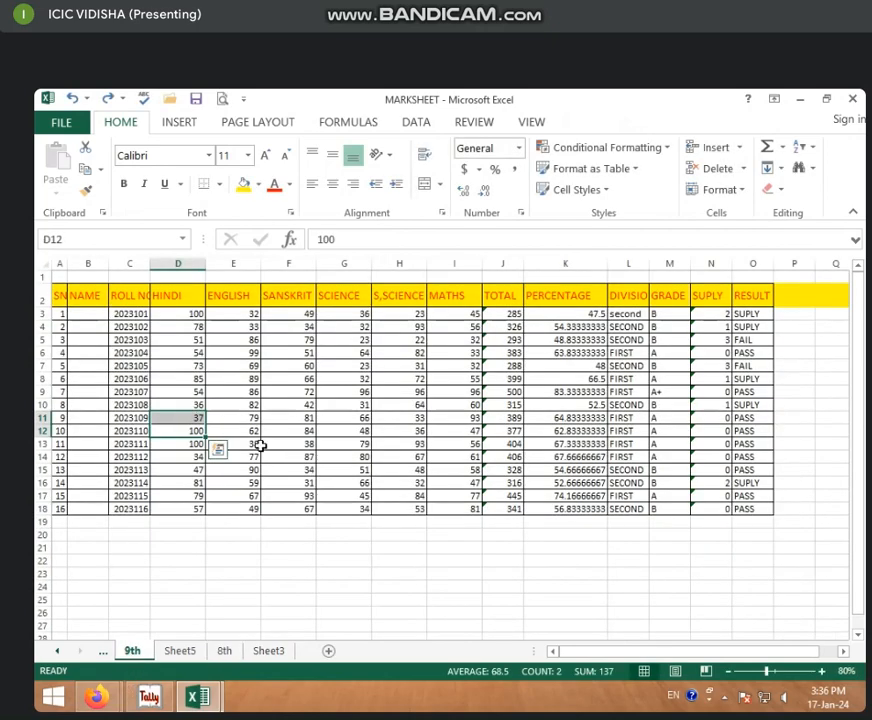
pyautogui.click(46, 266)
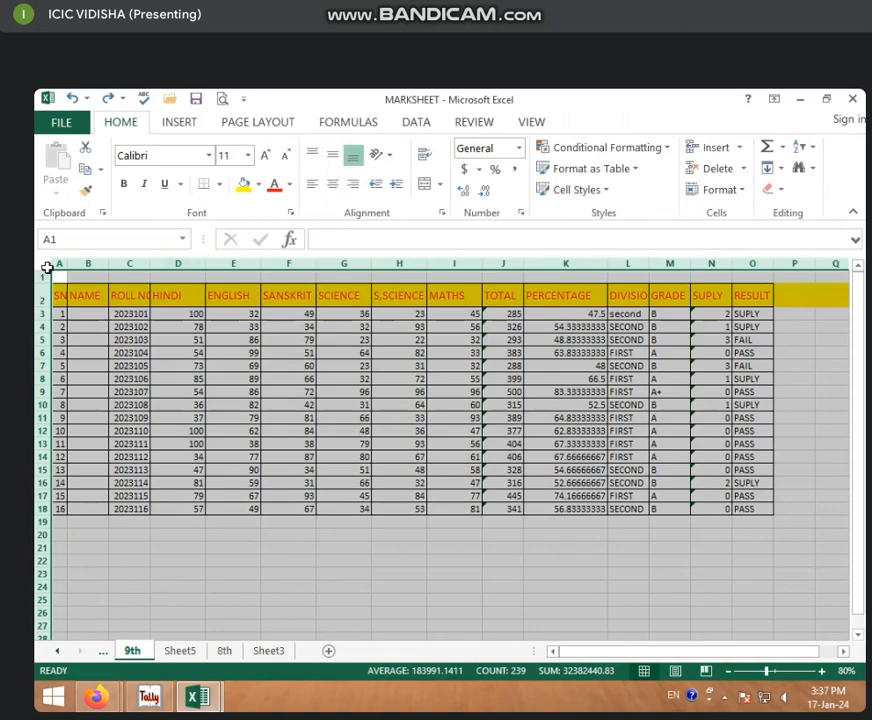
pyautogui.hotkey('ctrl', 'c')
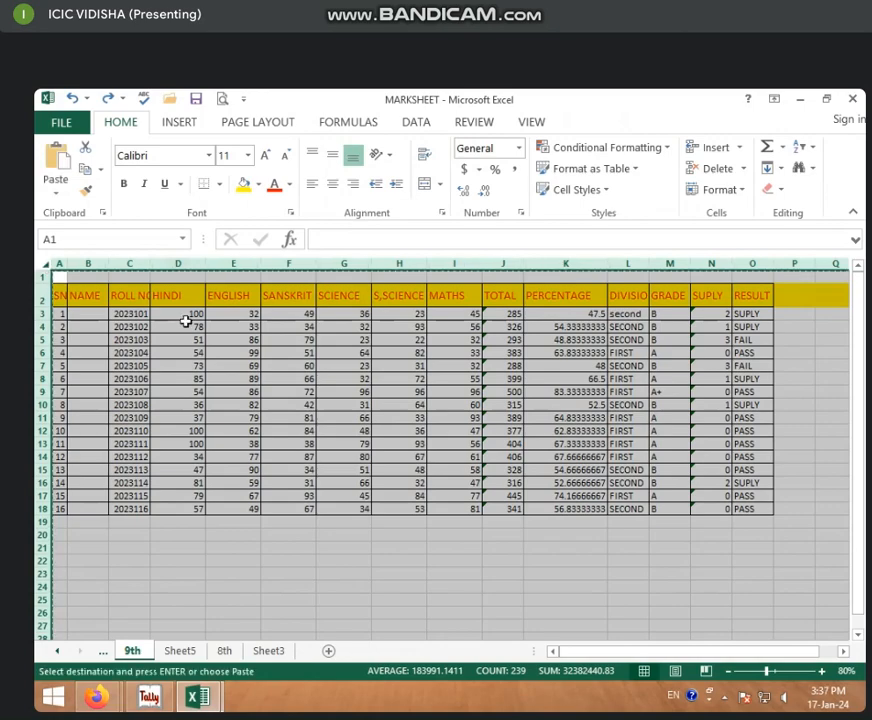
pyautogui.click(226, 651)
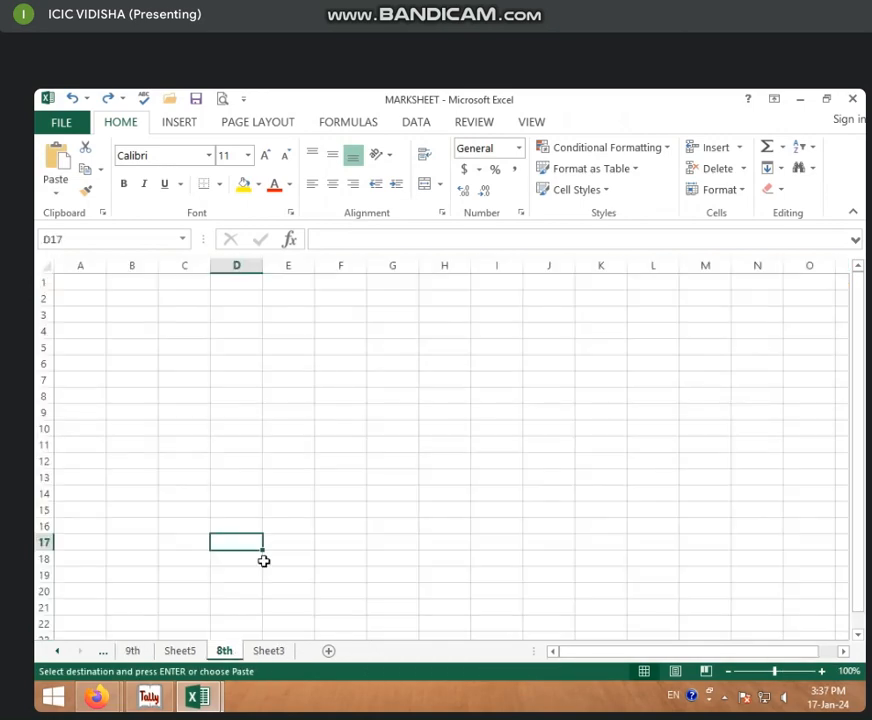
pyautogui.click(47, 266)
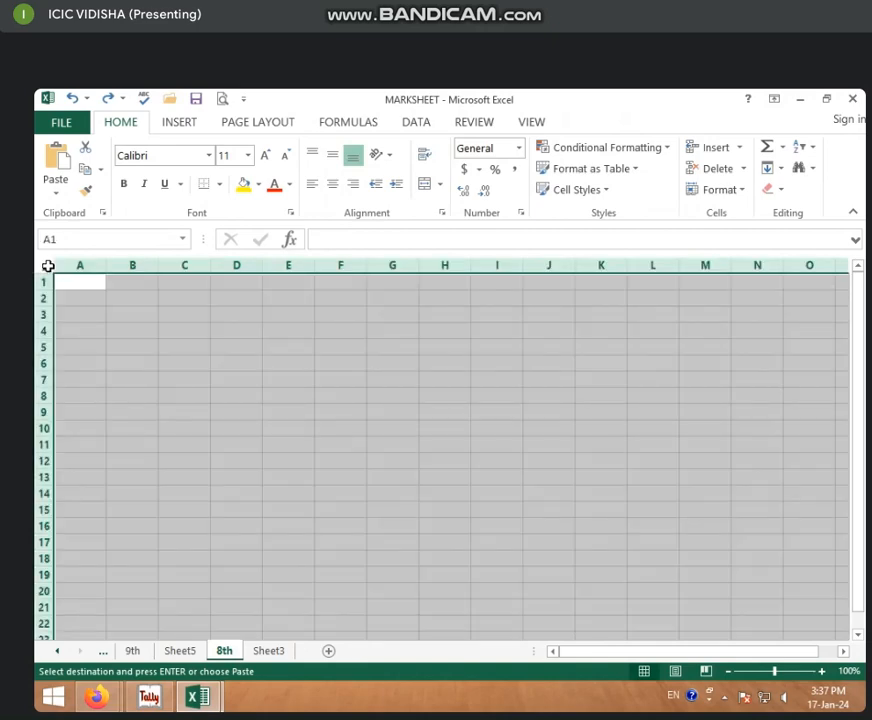
pyautogui.hotkey('ctrl', 'v')
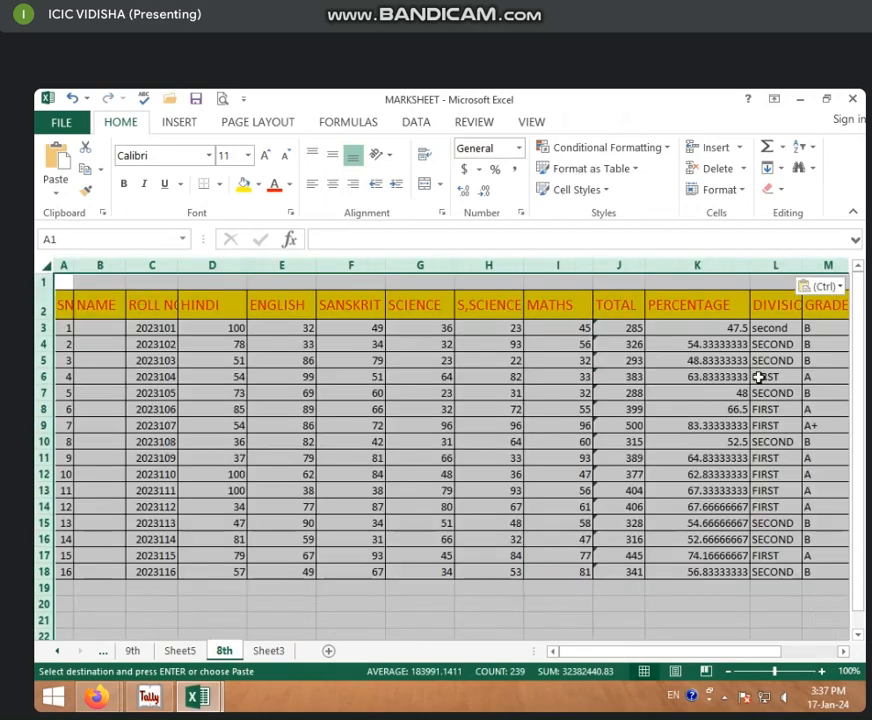
pyautogui.click(480, 457)
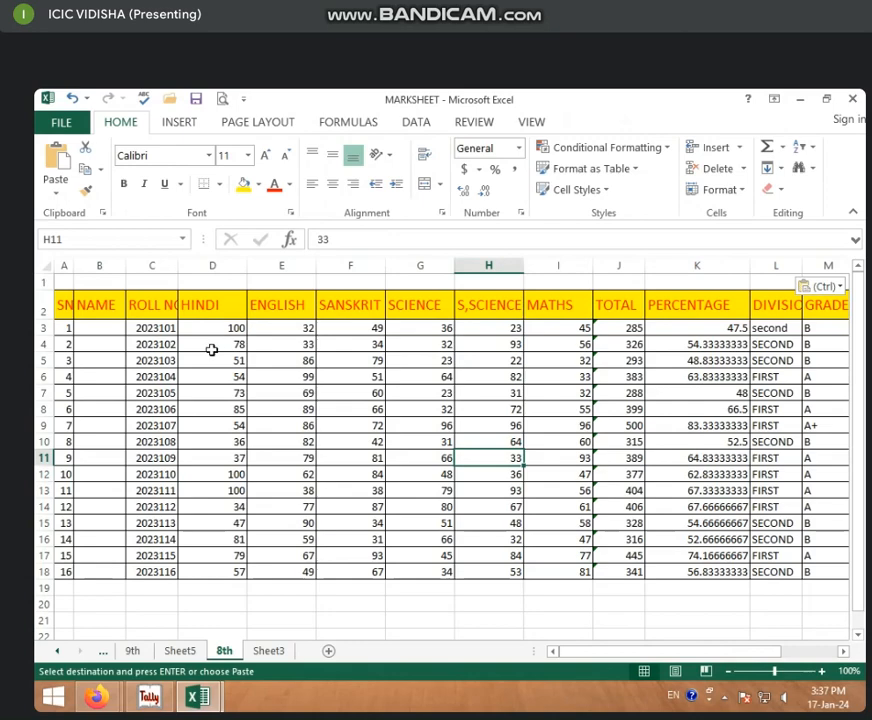
# Clear all subject marks from HINDI through MATHS, cells D3:I18, on the 8th sheet and check the calculated columns
pyautogui.moveTo(226, 333); pyautogui.dragTo(528, 568)
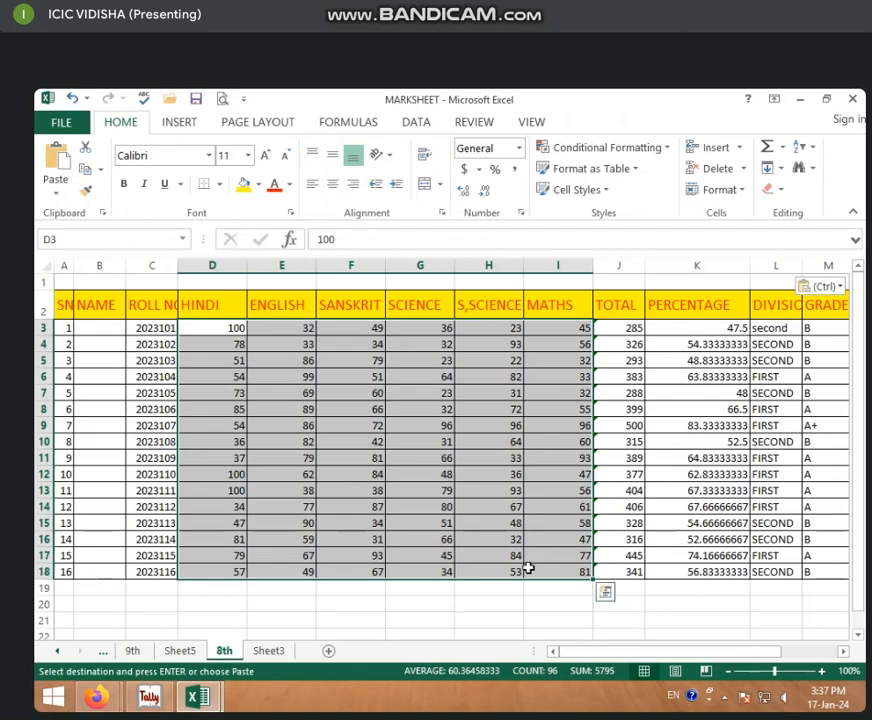
pyautogui.press('Delete')
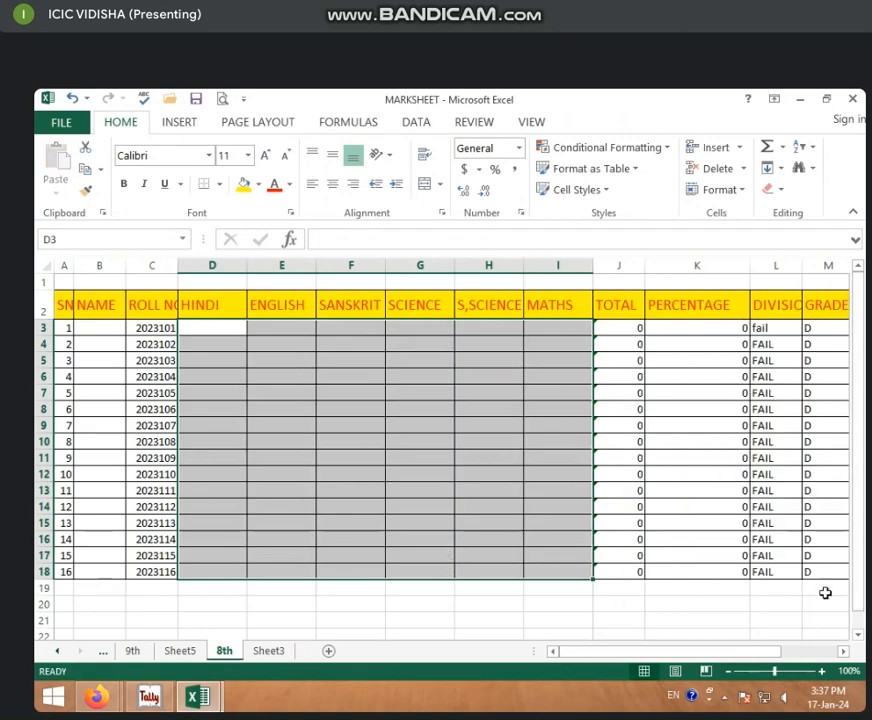
pyautogui.moveTo(652, 652); pyautogui.dragTo(709, 651)
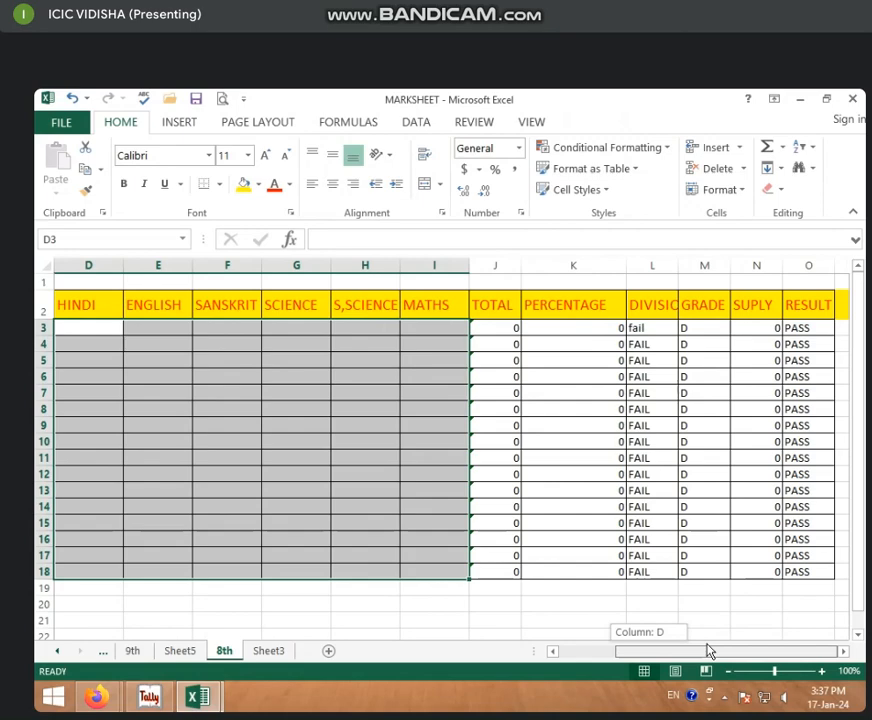
pyautogui.moveTo(709, 651); pyautogui.dragTo(645, 658)
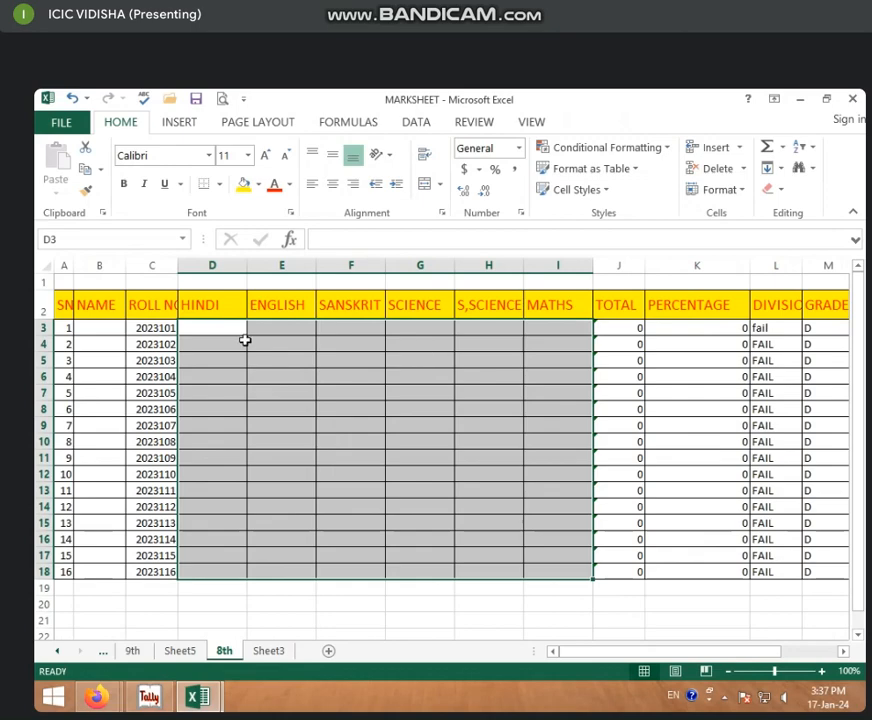
# Clear the roll numbers in cells C3:C19 of the 8th sheet
pyautogui.moveTo(152, 328); pyautogui.dragTo(142, 589)
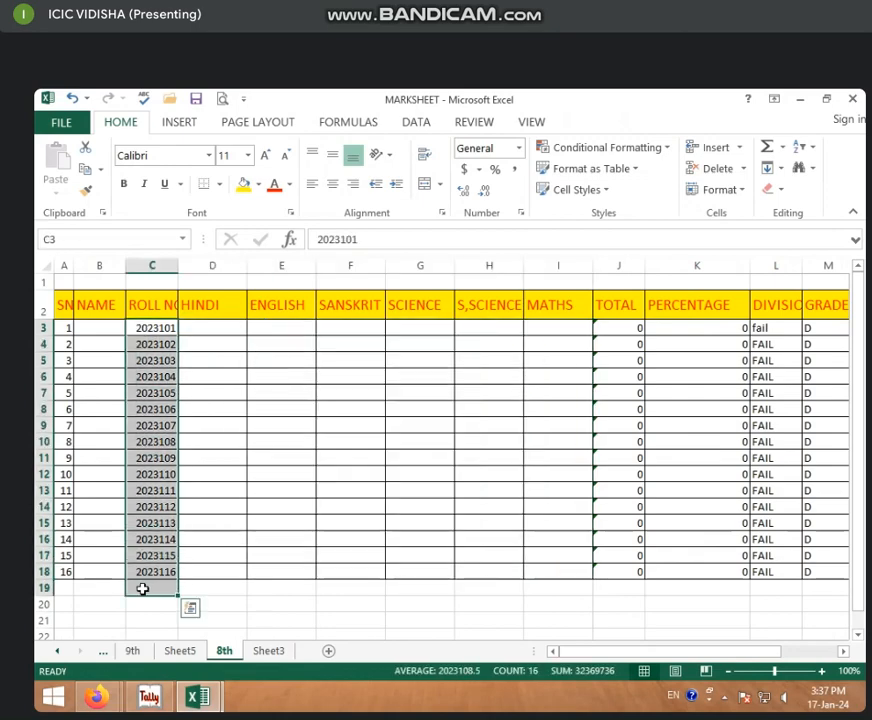
pyautogui.press('Delete')
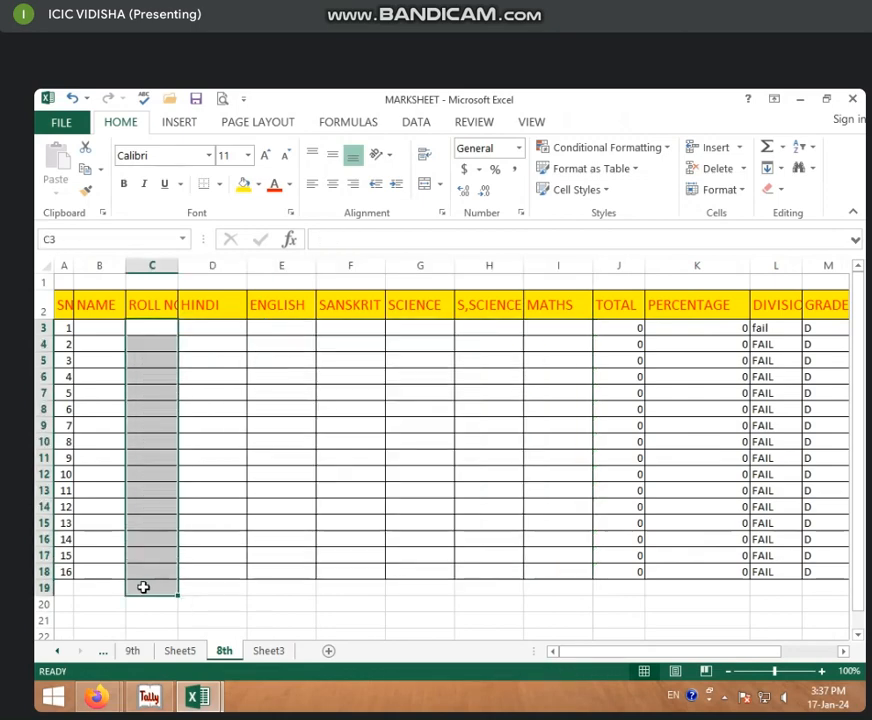
pyautogui.click(255, 527)
# Enter the first student's marks in row 3: 74 for HINDI, 85 for ENGLISH and 85 for SANSKRIT
pyautogui.click(232, 328)
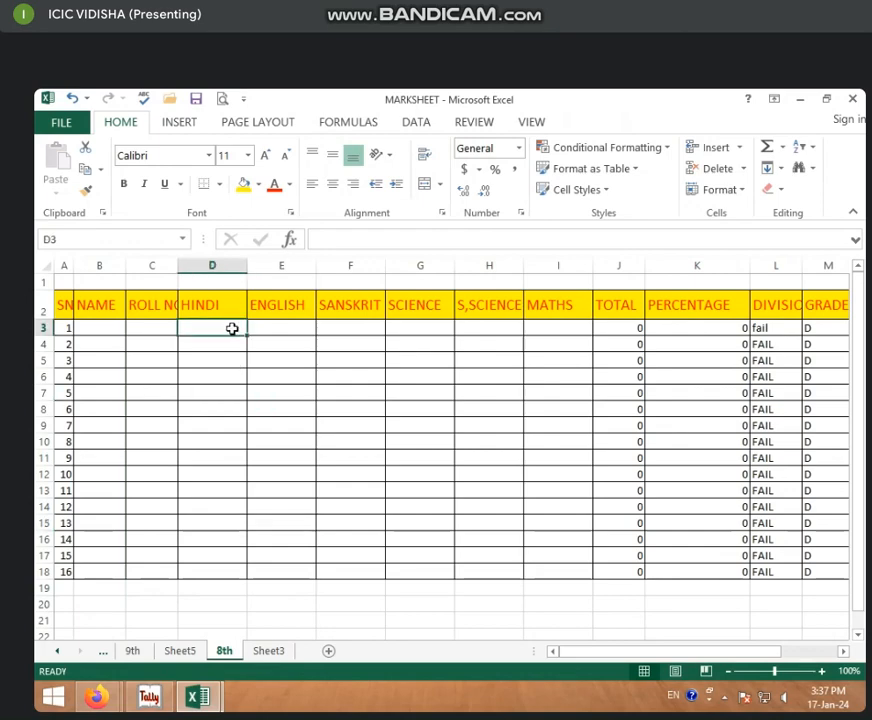
pyautogui.write('74')
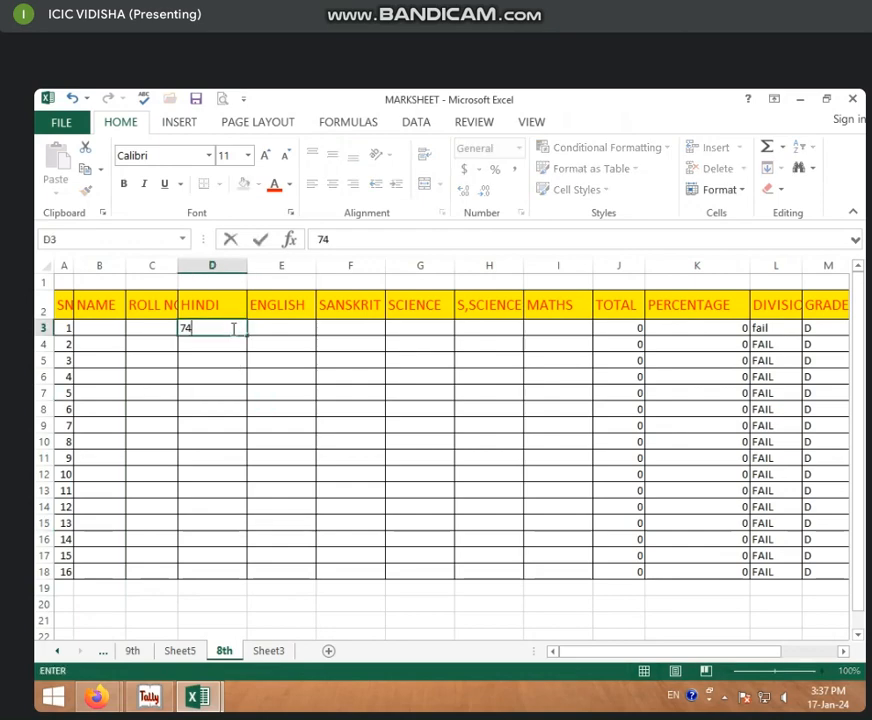
pyautogui.click(265, 329)
pyautogui.write('85')
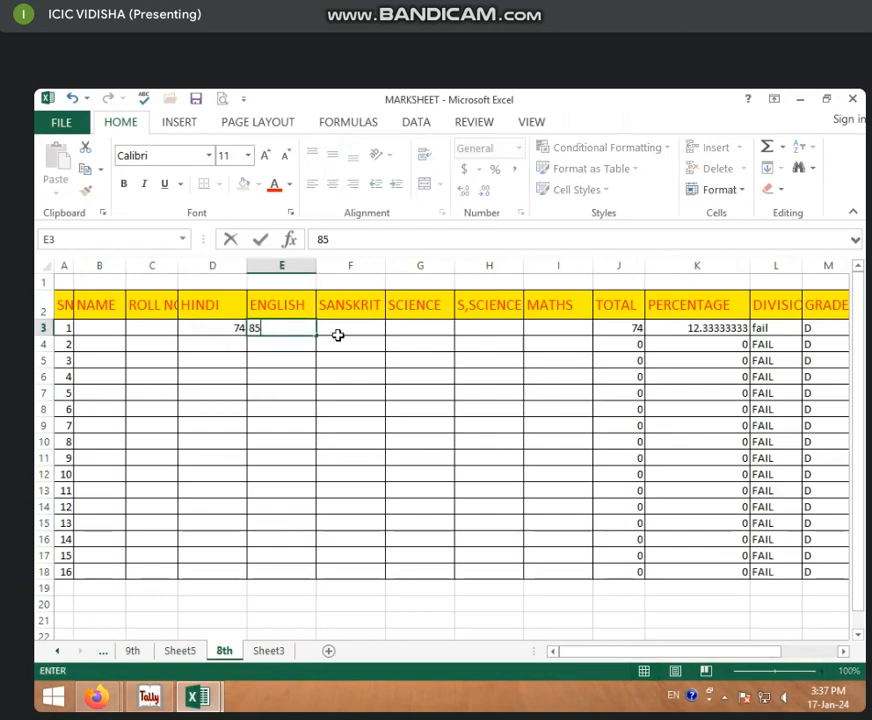
pyautogui.click(364, 329)
pyautogui.write('85')
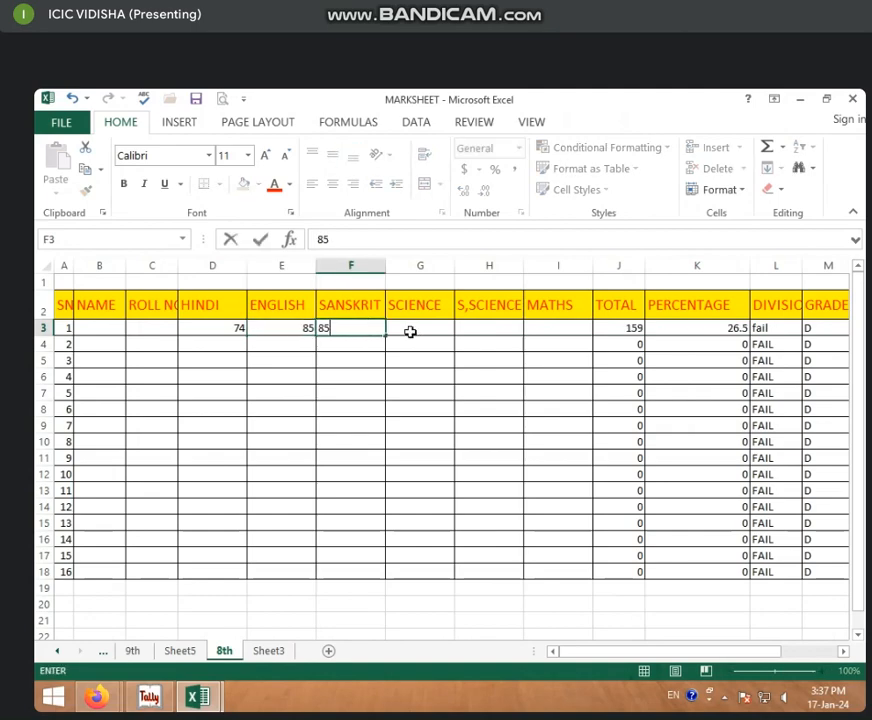
# Complete row 3 with marks of 9 for SCIENCE, 96 for S,SCIENCE and 21 for MATHS
pyautogui.click(412, 332)
pyautogui.write('9')
pyautogui.click(477, 343)
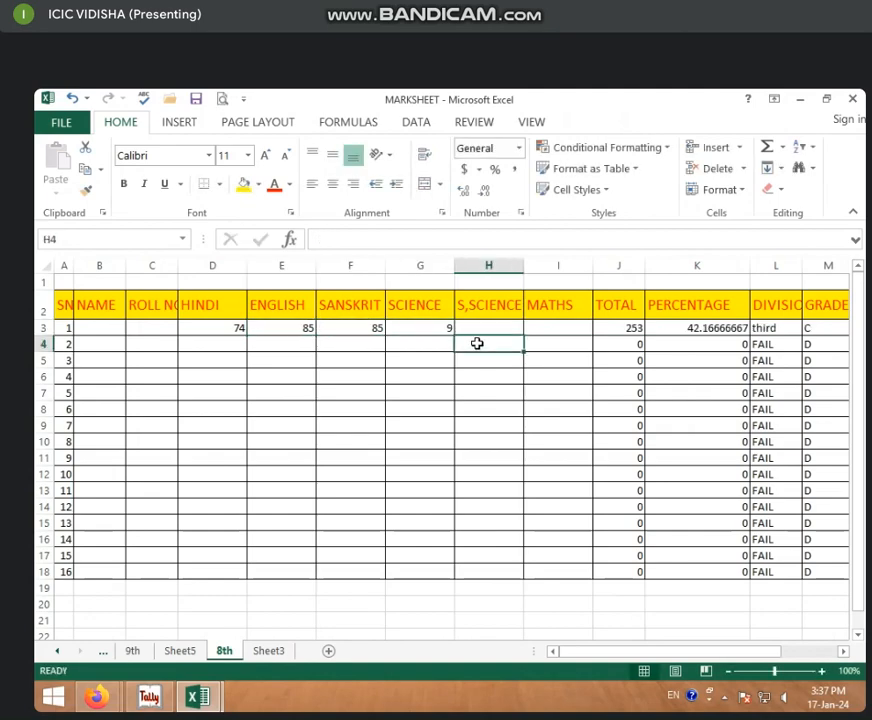
pyautogui.click(481, 333)
pyautogui.write('96')
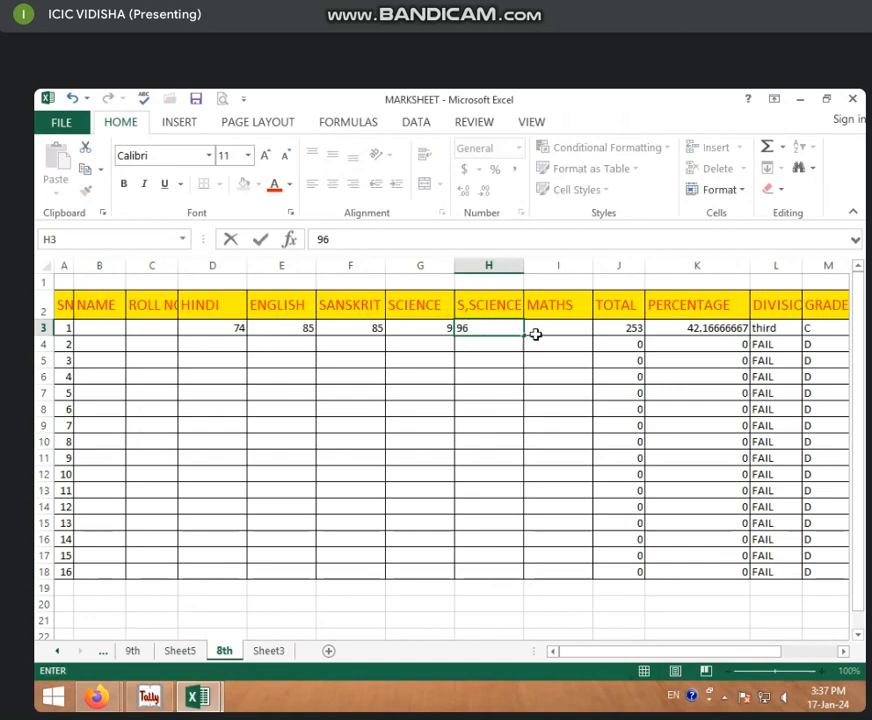
pyautogui.click(547, 328)
pyautogui.write('21')
pyautogui.click(488, 376)
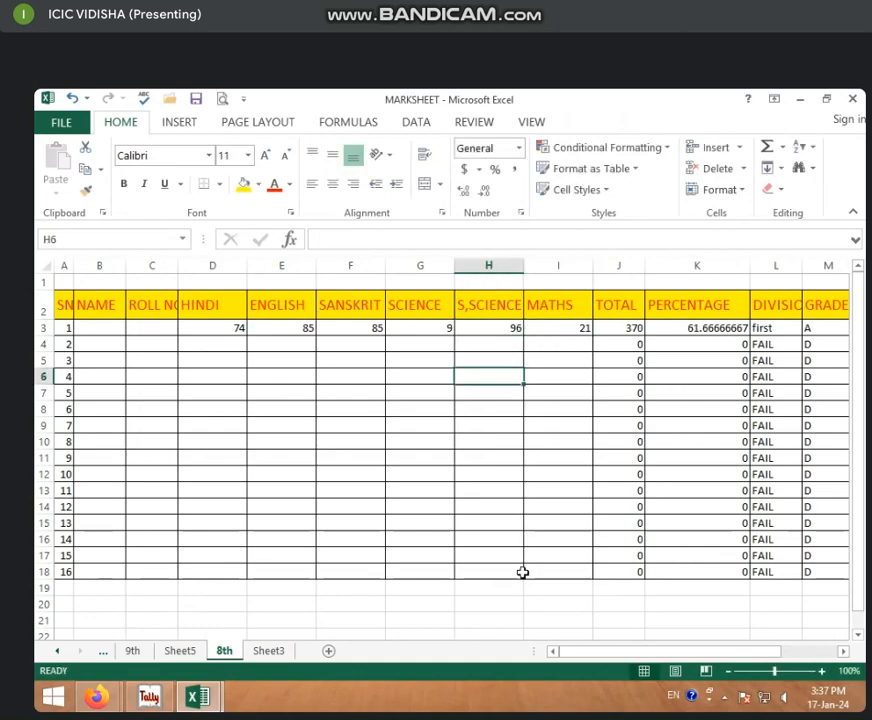
# Examine the first student's calculated results and the formulas behind the TOTAL and PERCENTAGE cells in row 3
pyautogui.moveTo(585, 662); pyautogui.dragTo(726, 652)
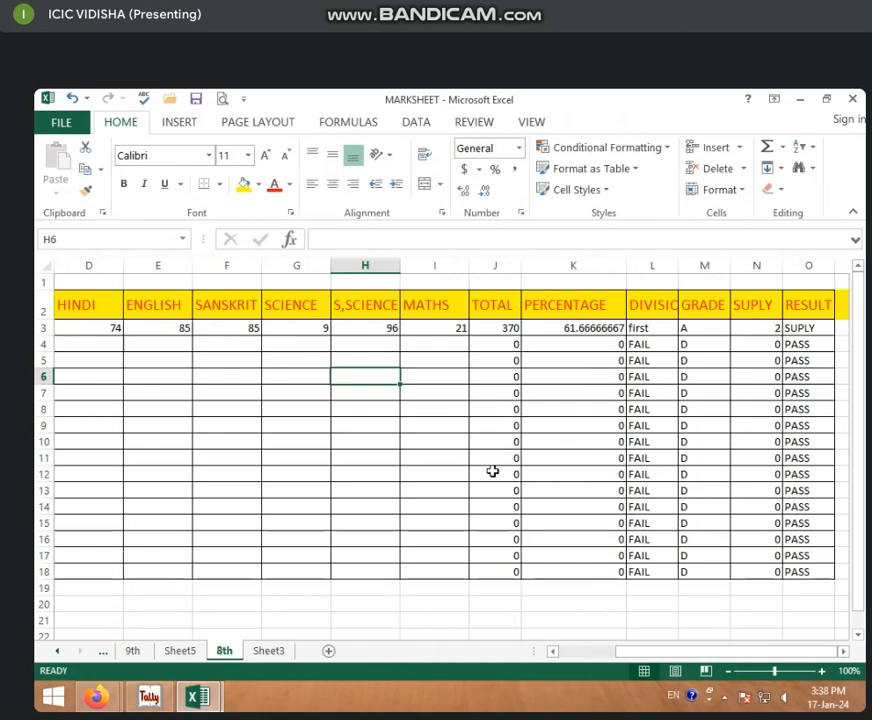
pyautogui.click(510, 330)
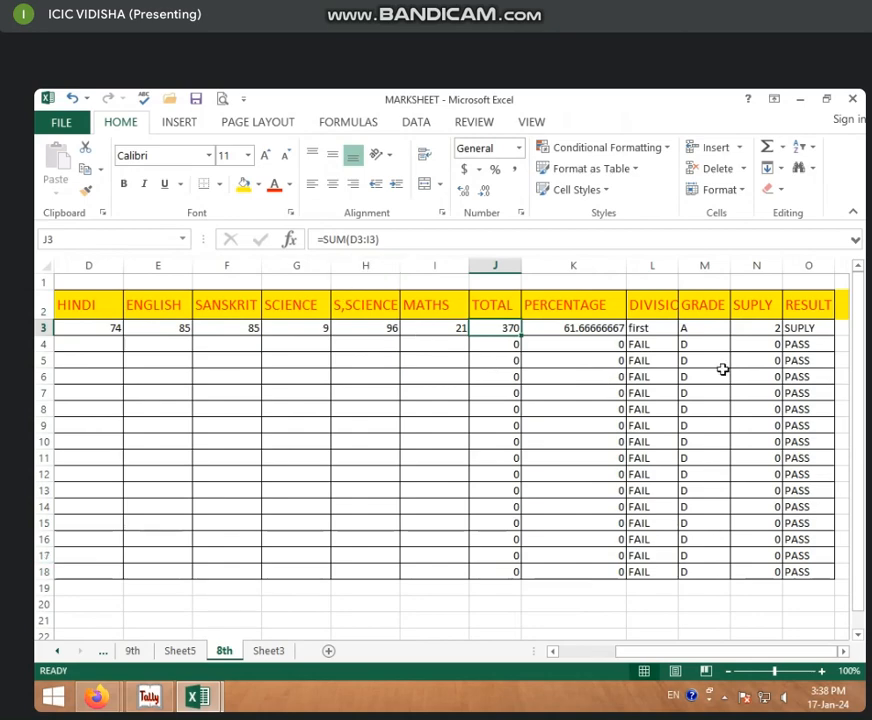
pyautogui.click(587, 328)
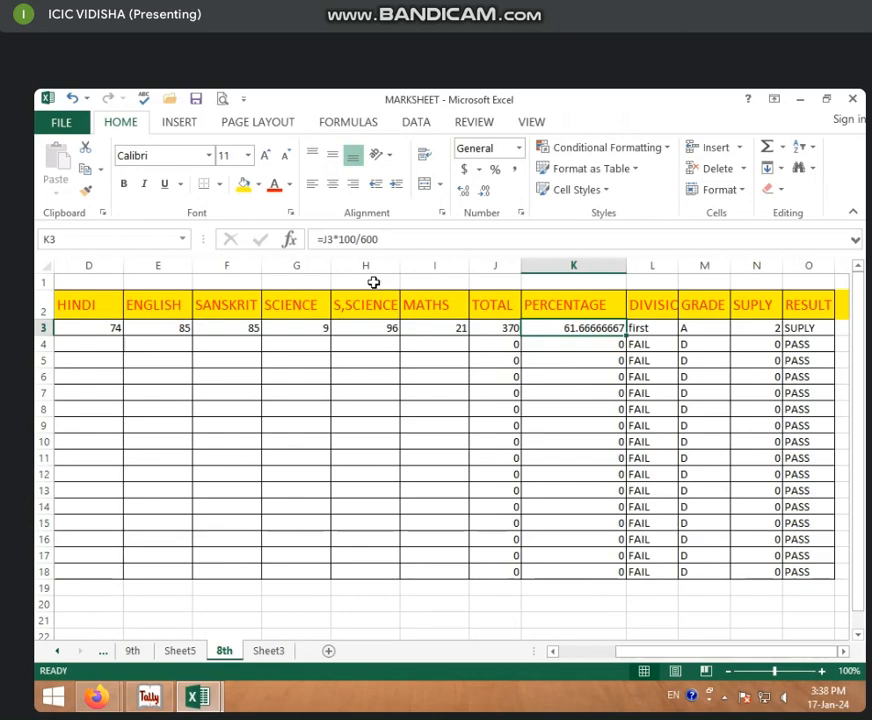
pyautogui.click(342, 283)
pyautogui.moveTo(617, 652); pyautogui.dragTo(716, 660)
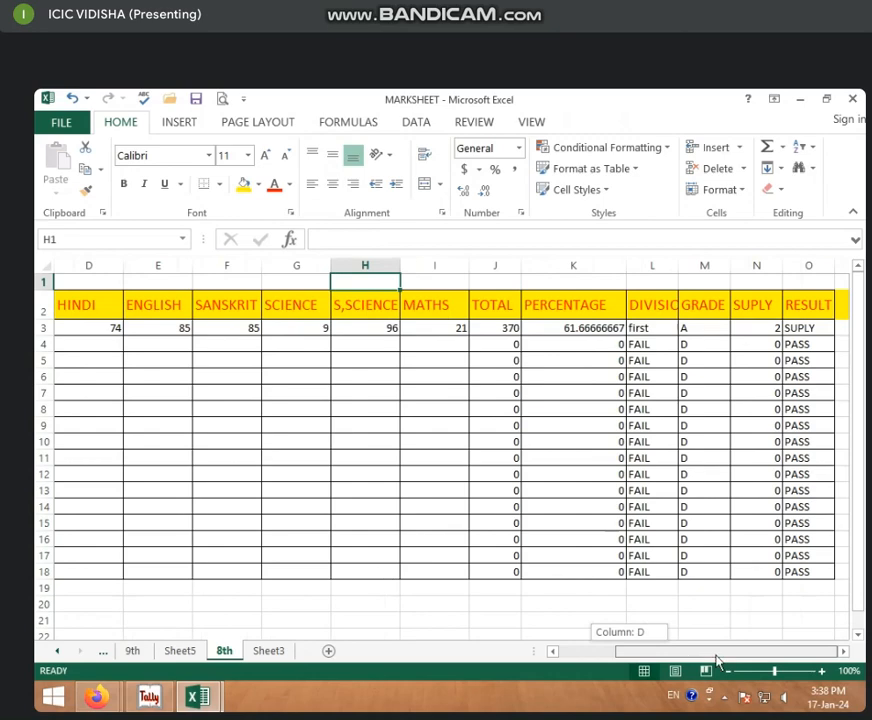
# Clear the TOTAL formulas in cells J3:J5
pyautogui.click(500, 343)
pyautogui.moveTo(503, 325); pyautogui.dragTo(512, 358)
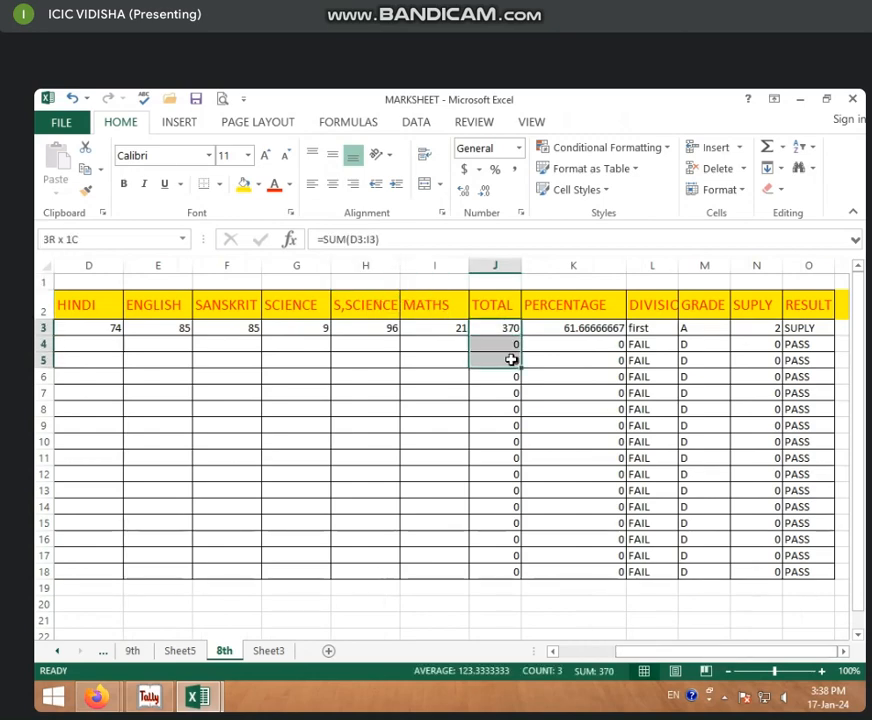
pyautogui.press('Delete')
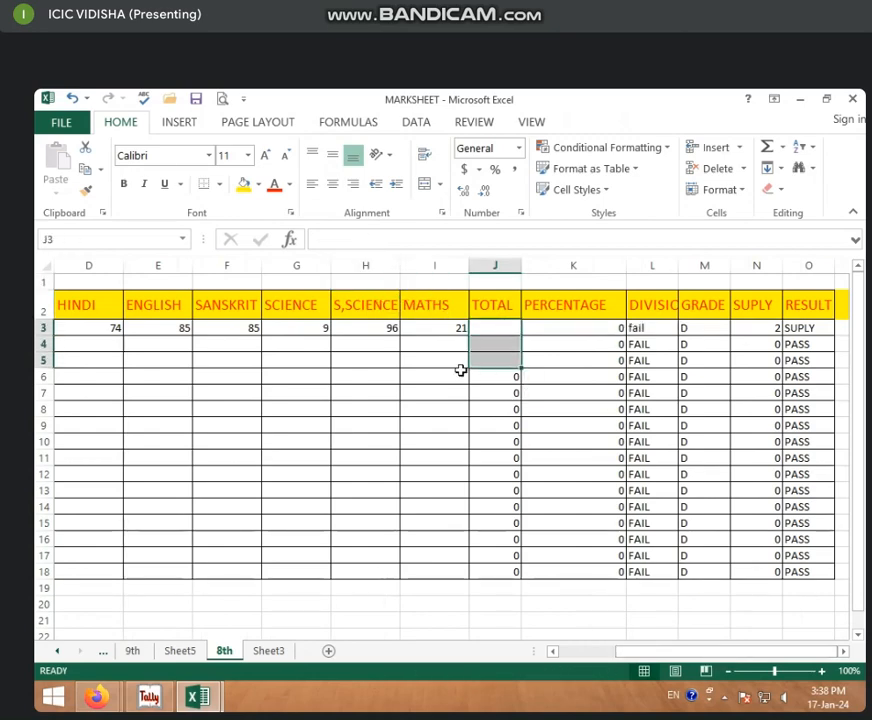